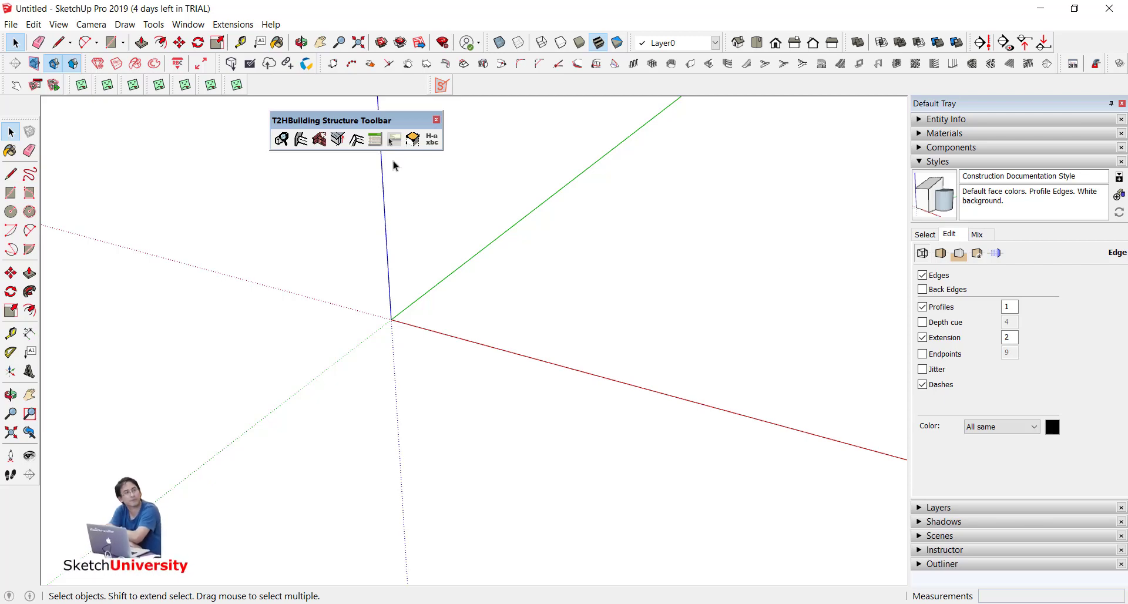
Step: Move the floating T2HBuilding Structure palette and dock the small Somtum Surveyor toolbar beside it
drag(354, 123, 420, 110)
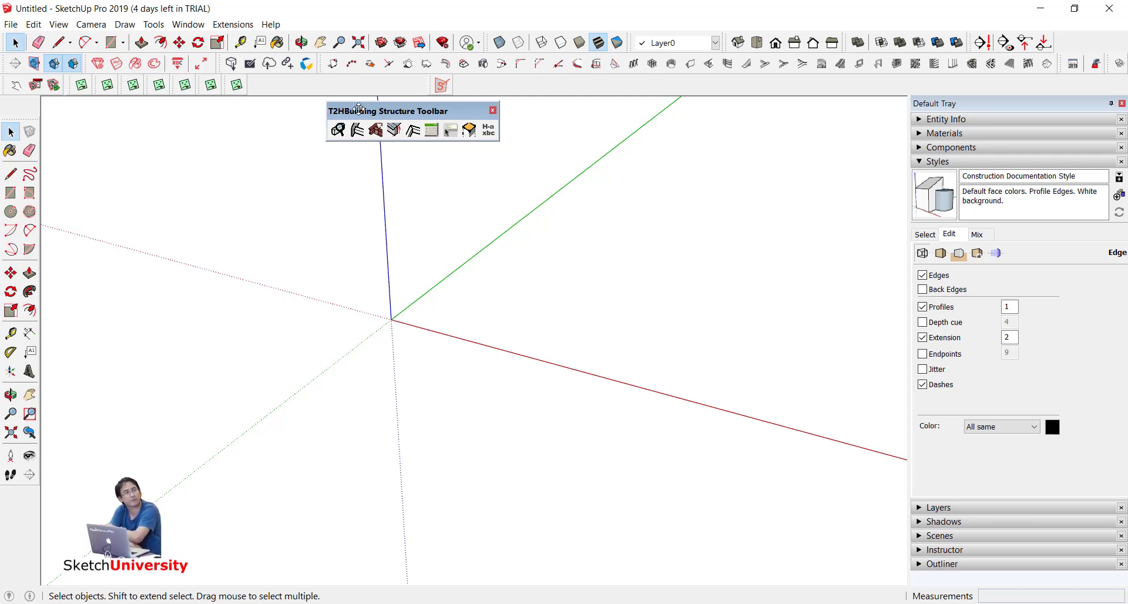
mouse_move(430, 86)
mouse_down()
mouse_move(548, 117)
mouse_move(522, 141)
mouse_move(519, 128)
mouse_up()
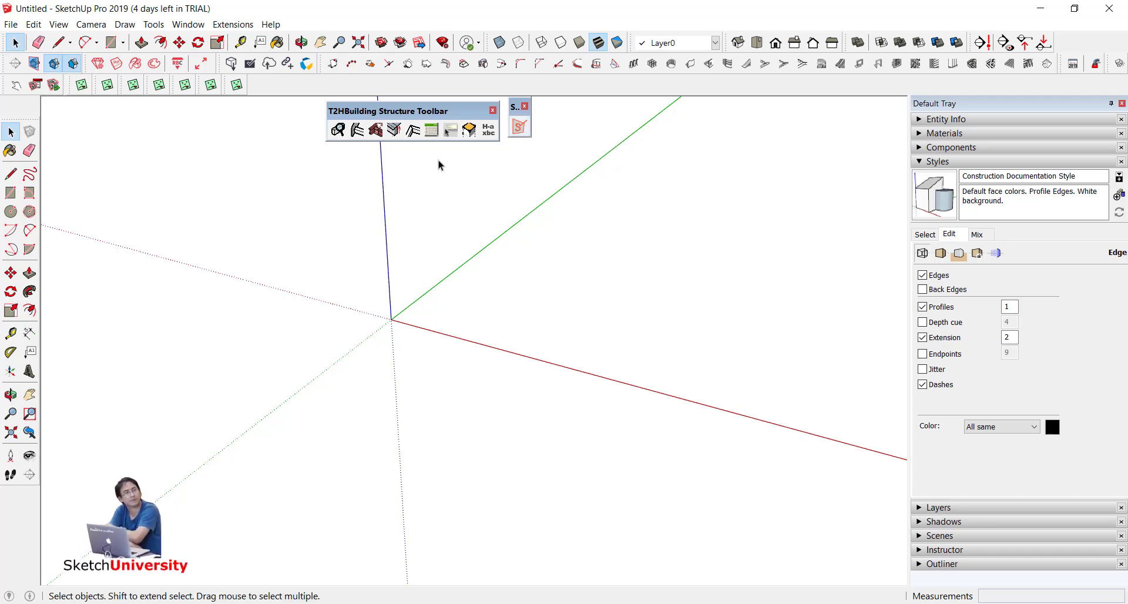
Step: Open the BST Table Editor on TIS.csv, select profile rows, and open the Select TSV File chooser
click(432, 131)
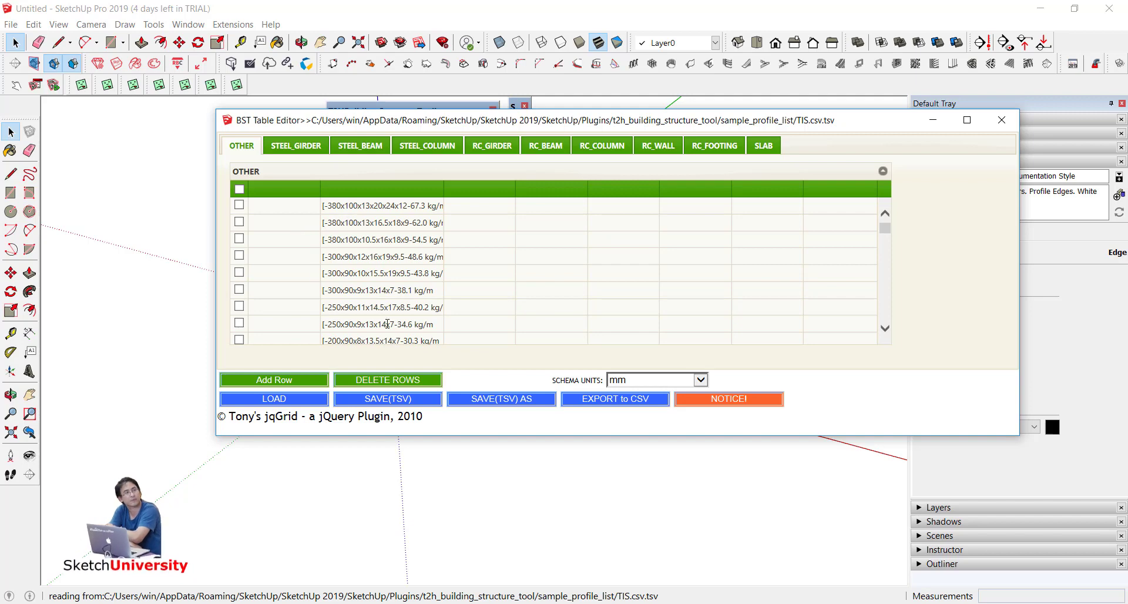
click(356, 204)
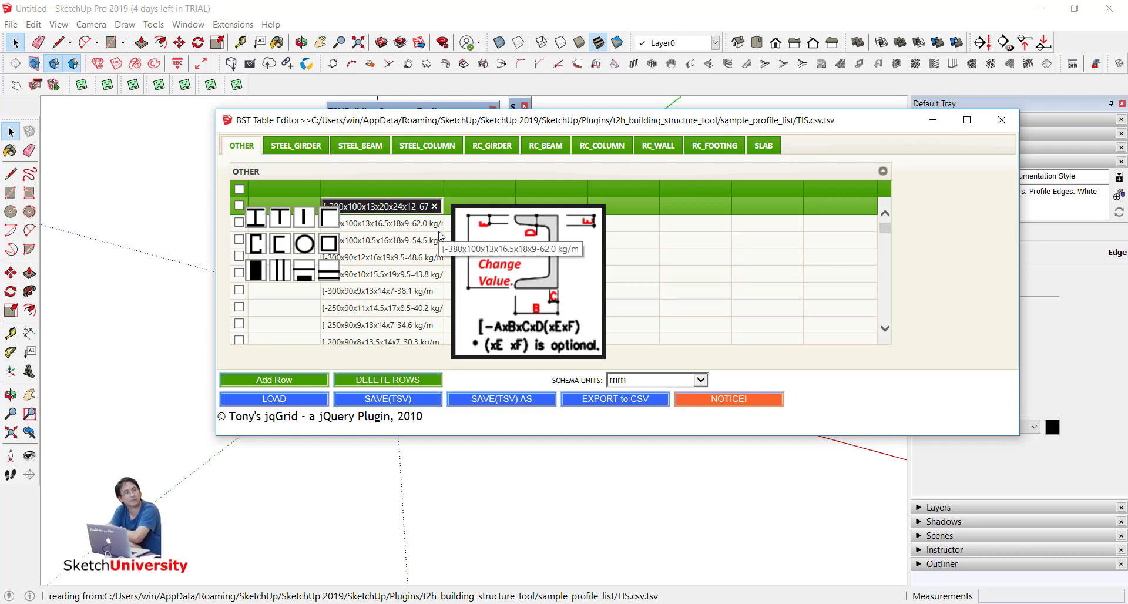
click(702, 279)
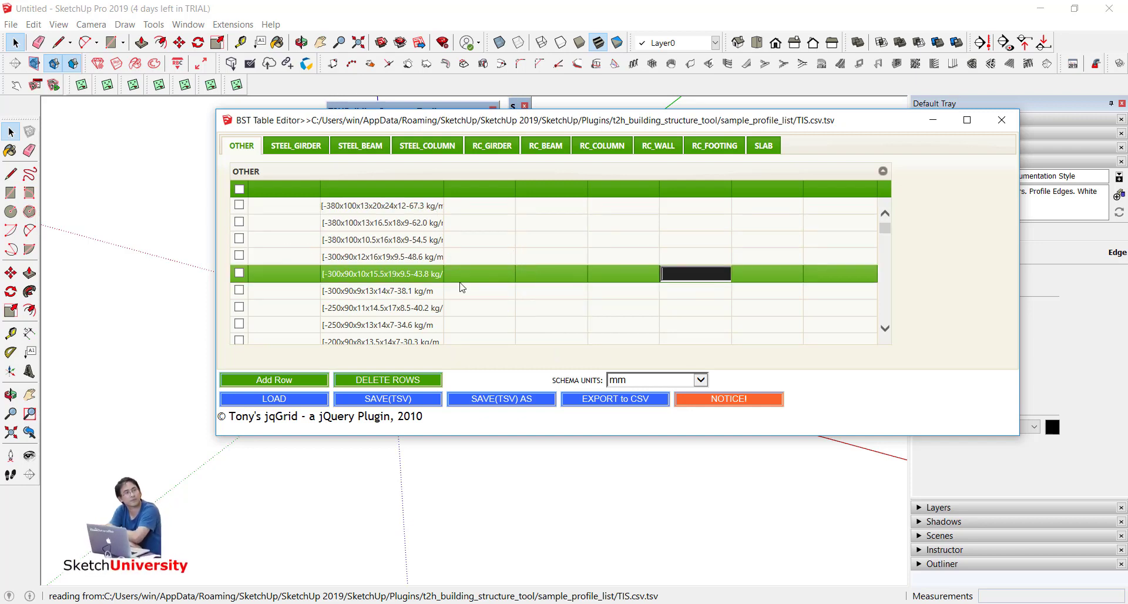
click(298, 399)
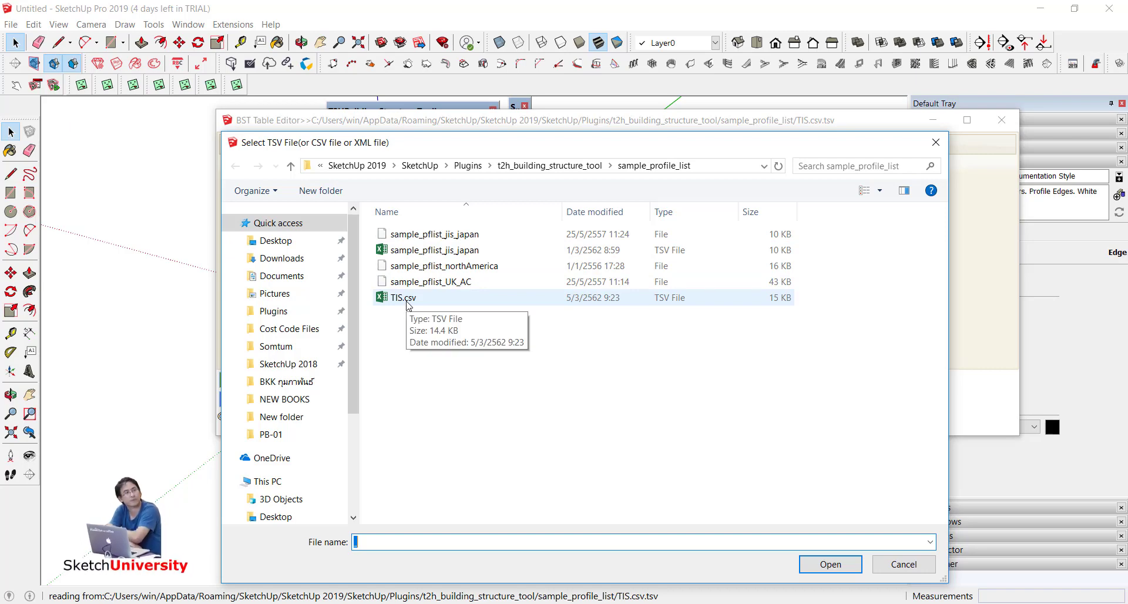
Step: Open TIS.csv from the sample_profile_list folder in Excel using Open with
click(409, 301)
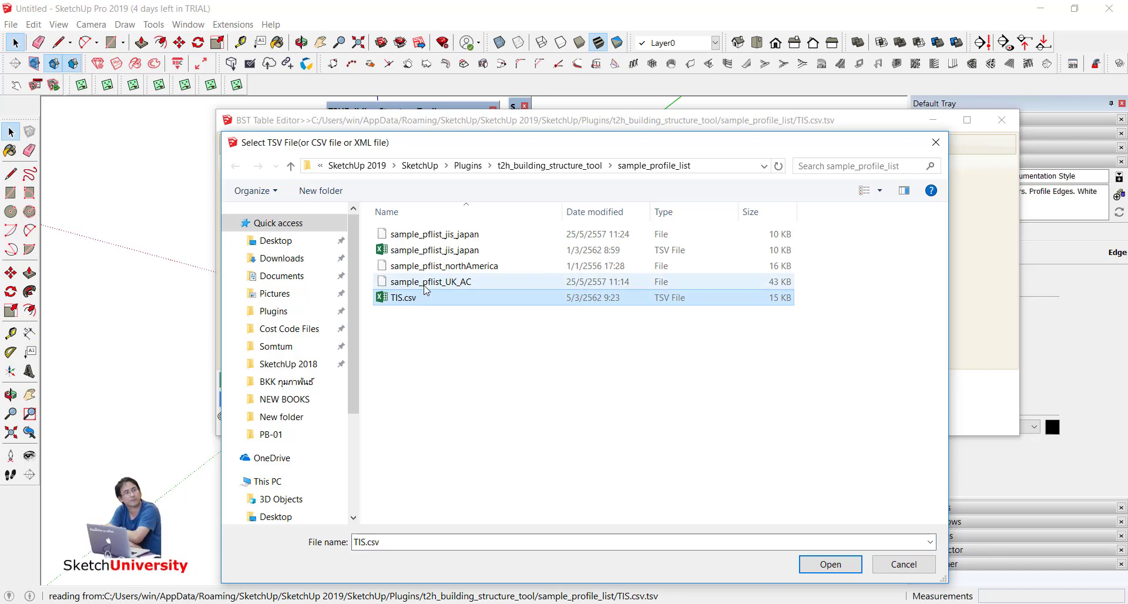
click(425, 285)
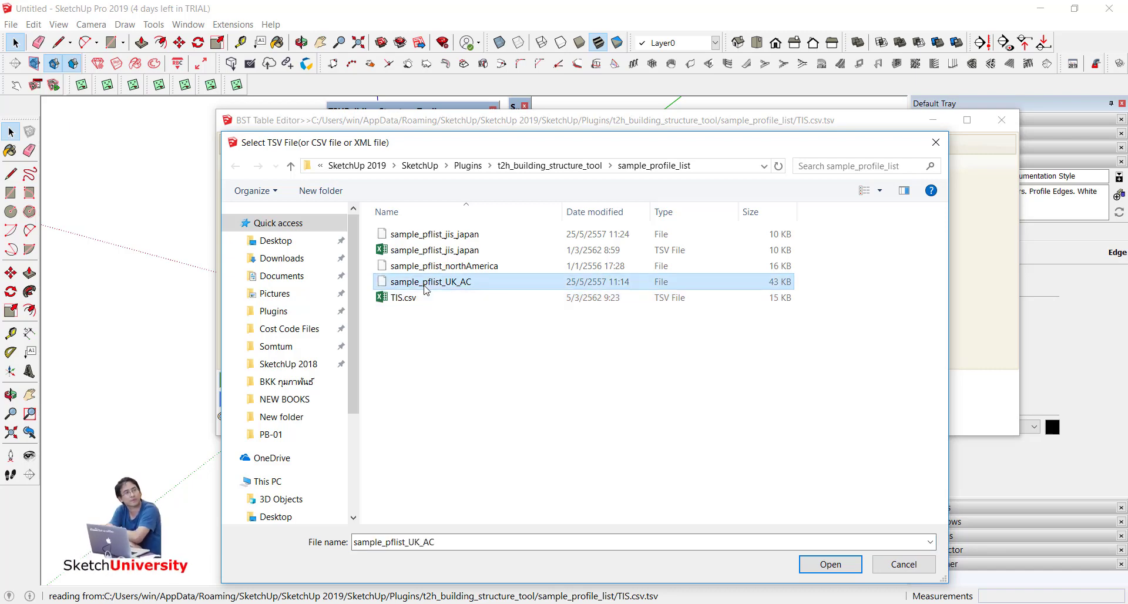
right_click(405, 300)
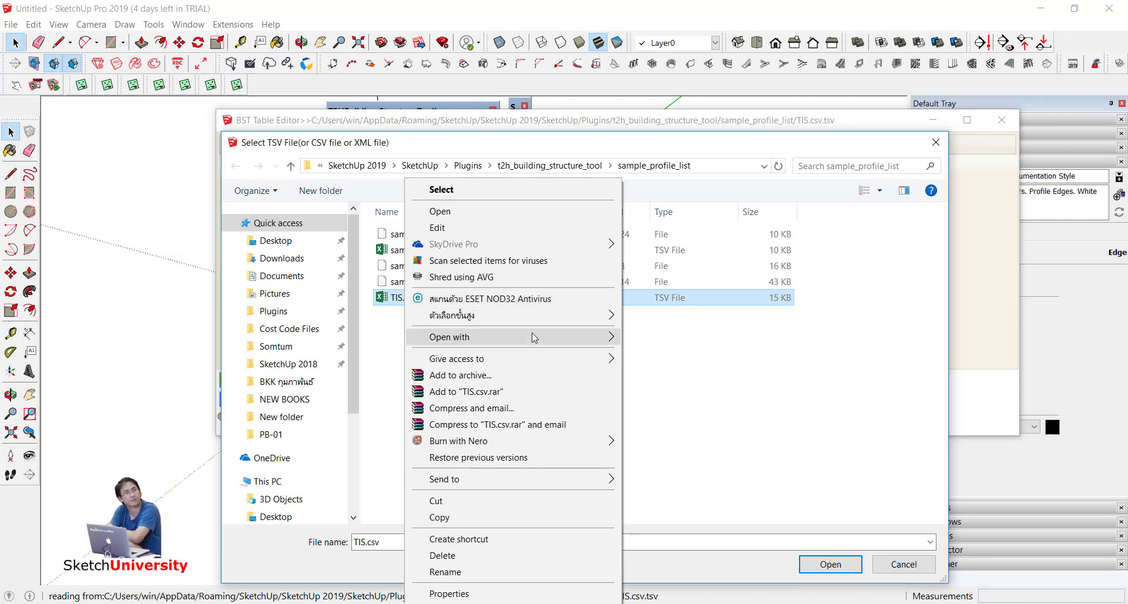
mouse_move(511, 337)
click(657, 340)
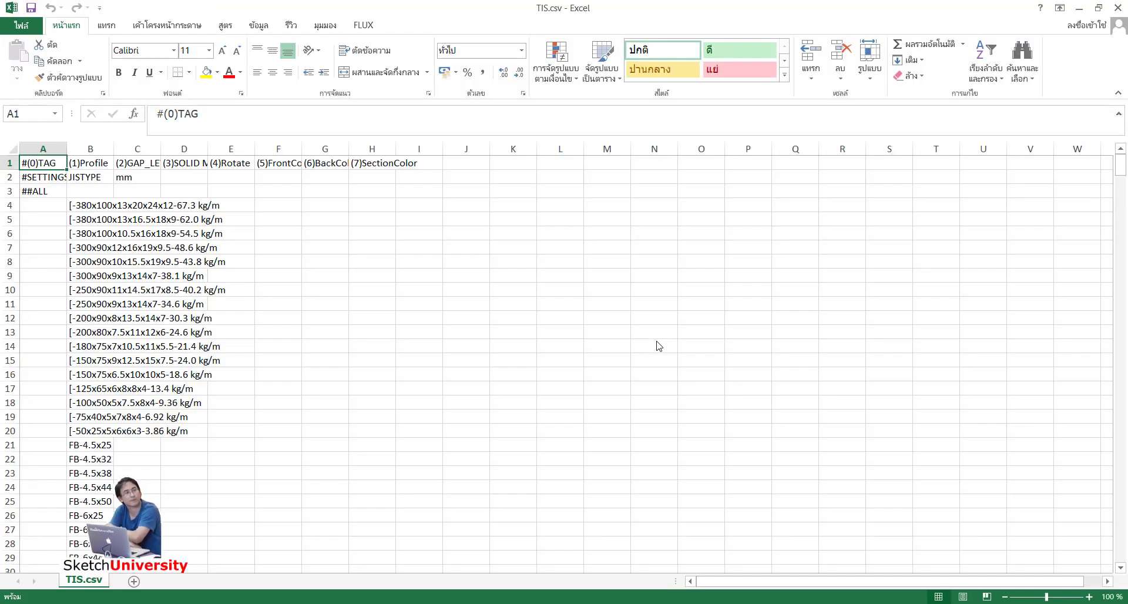
click(573, 329)
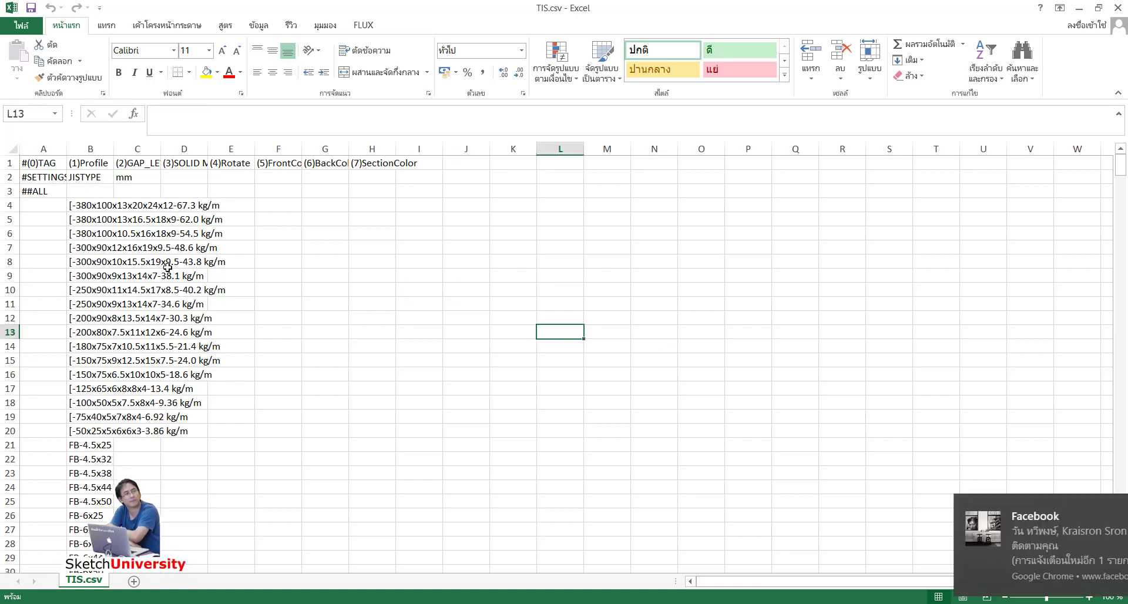
click(1101, 508)
scroll(200, 324, down, 1)
scroll(200, 324, down, 9)
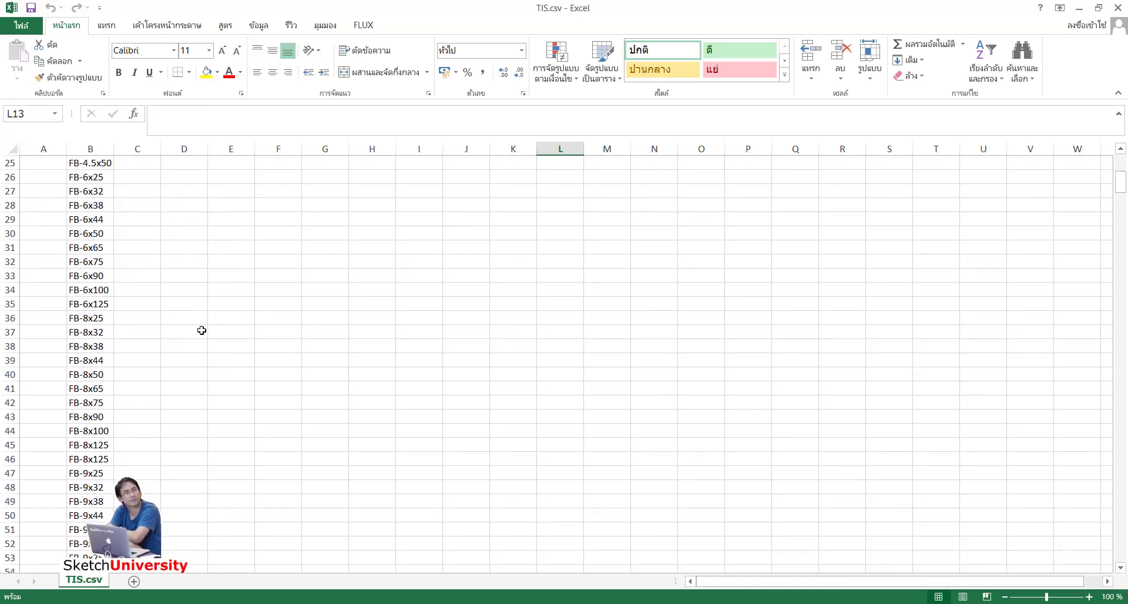
scroll(201, 329, down, 6)
scroll(200, 329, down, 6)
scroll(201, 332, down, 7)
scroll(201, 332, down, 9)
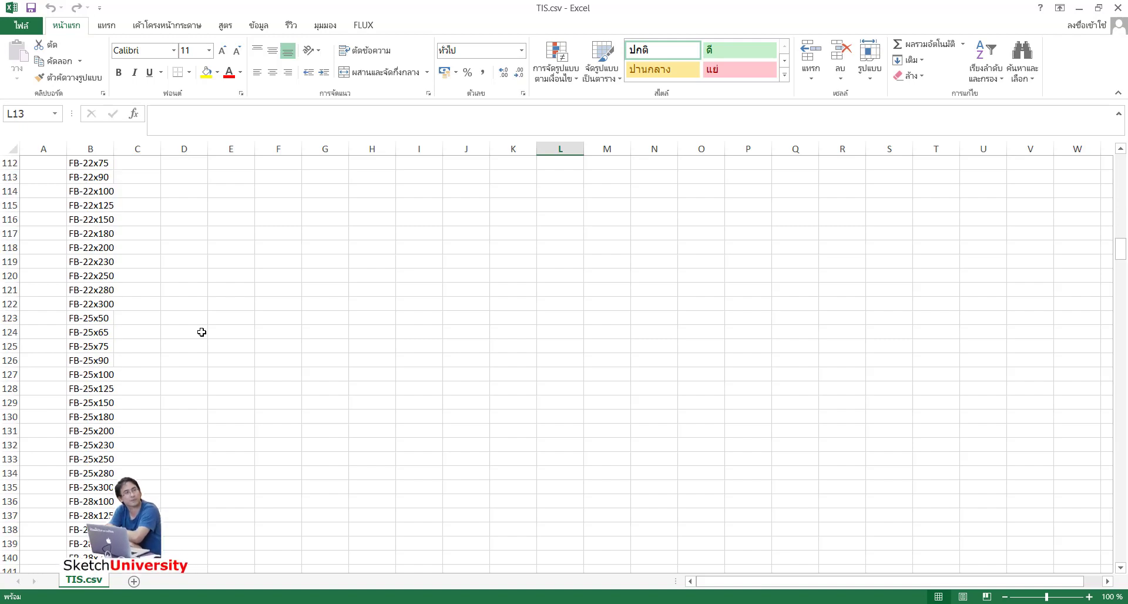
scroll(202, 332, down, 12)
scroll(202, 335, down, 12)
scroll(205, 354, down, 18)
scroll(205, 354, down, 15)
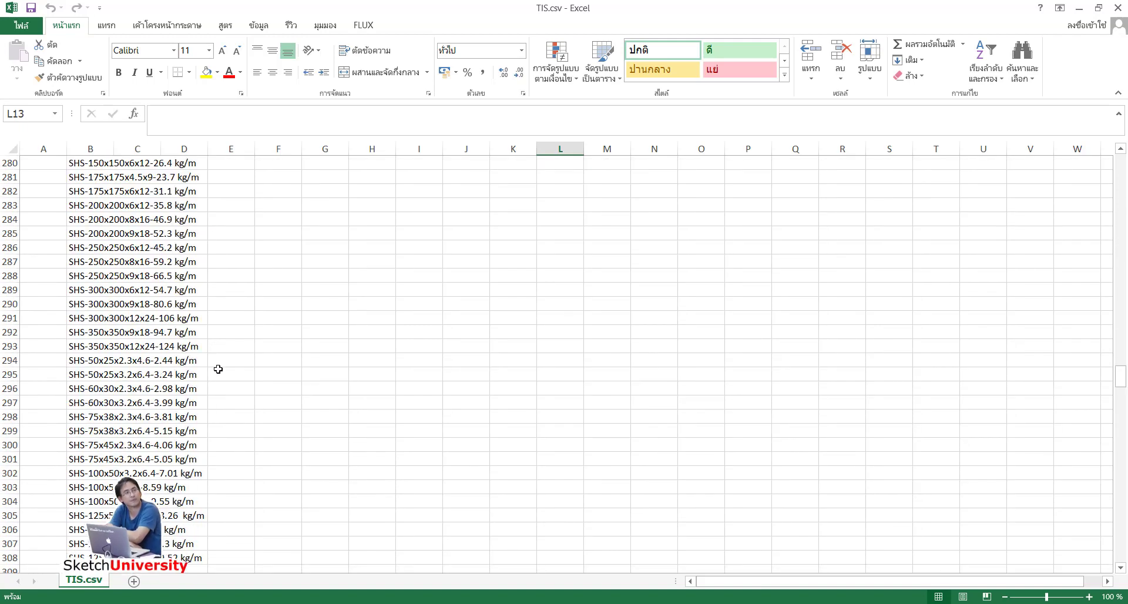
scroll(218, 370, down, 20)
scroll(218, 370, down, 15)
scroll(217, 384, down, 15)
scroll(216, 385, down, 15)
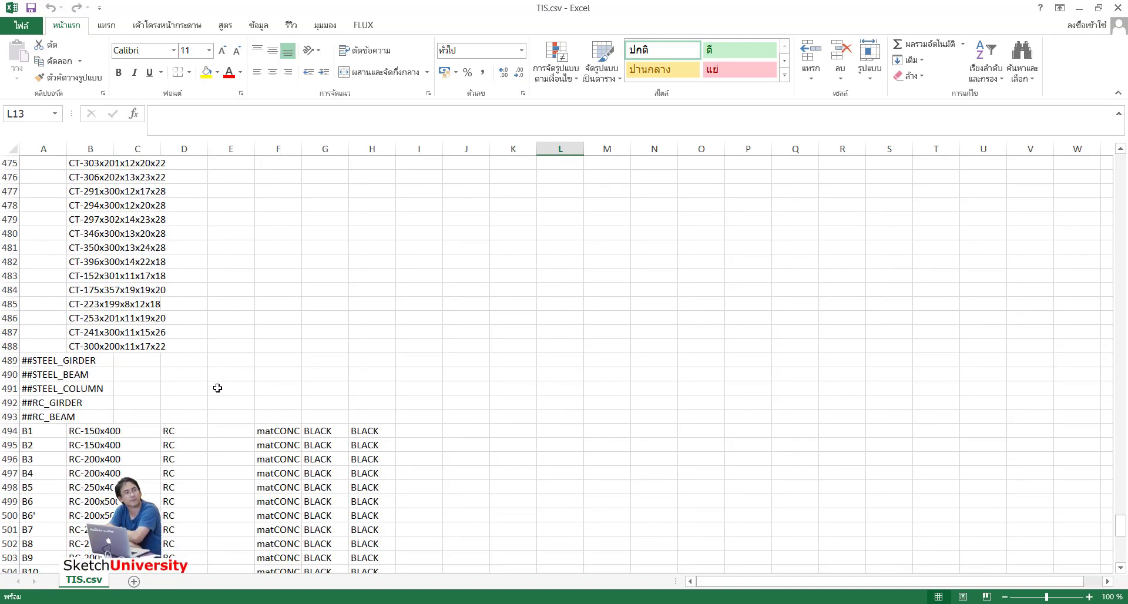
scroll(217, 385, down, 9)
scroll(217, 387, up, 4)
scroll(217, 388, up, 3)
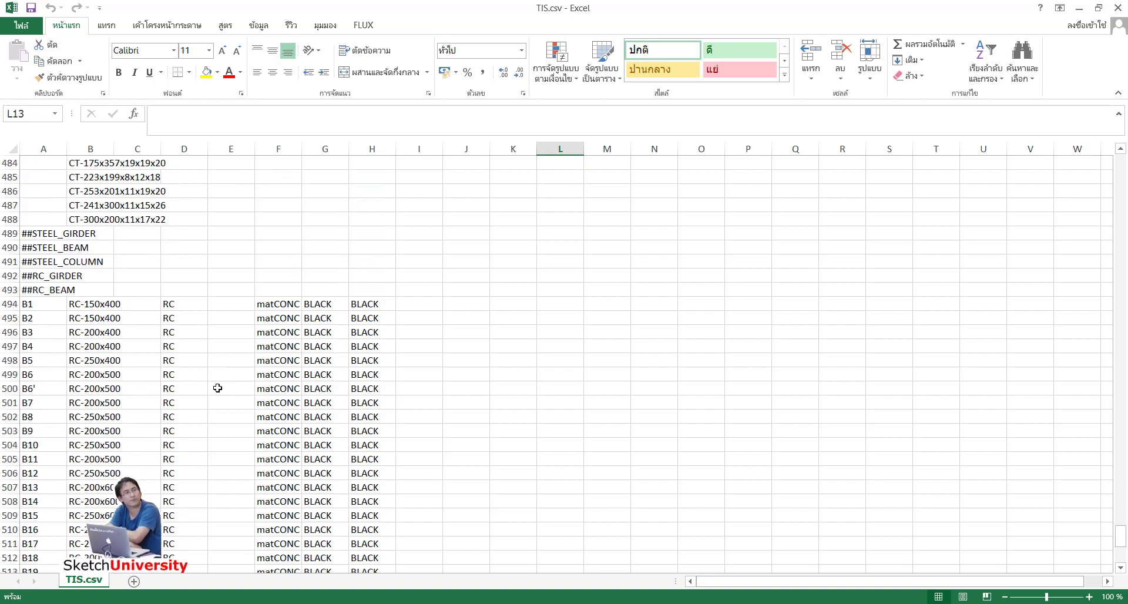
scroll(217, 387, up, 9)
scroll(217, 387, up, 10)
scroll(218, 387, up, 10)
scroll(218, 388, up, 7)
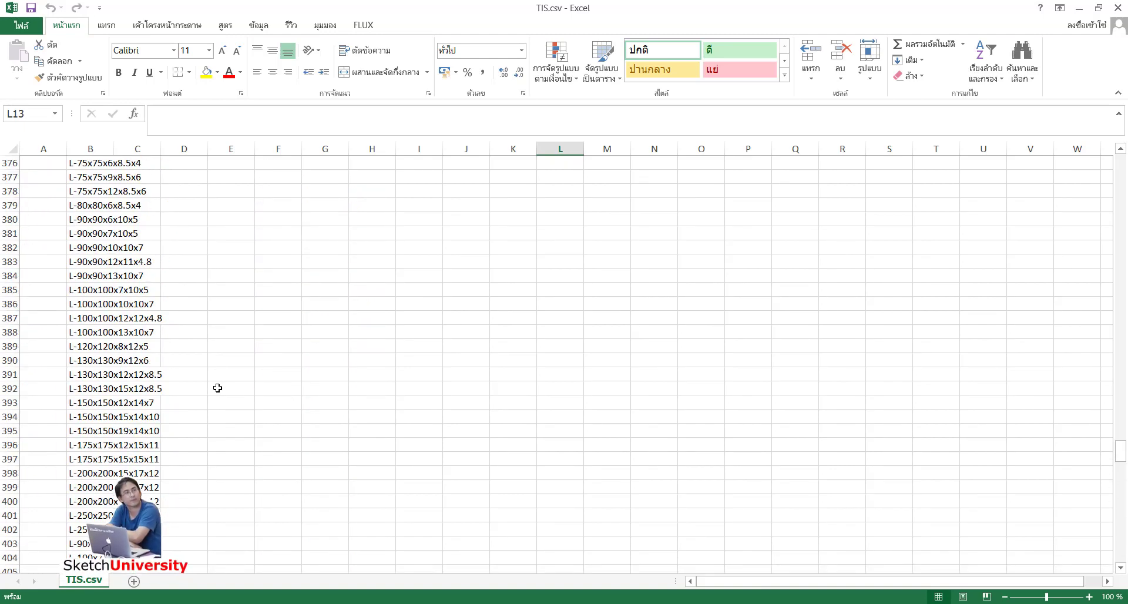
scroll(176, 370, up, 13)
scroll(164, 367, up, 11)
scroll(162, 367, up, 11)
scroll(162, 367, up, 8)
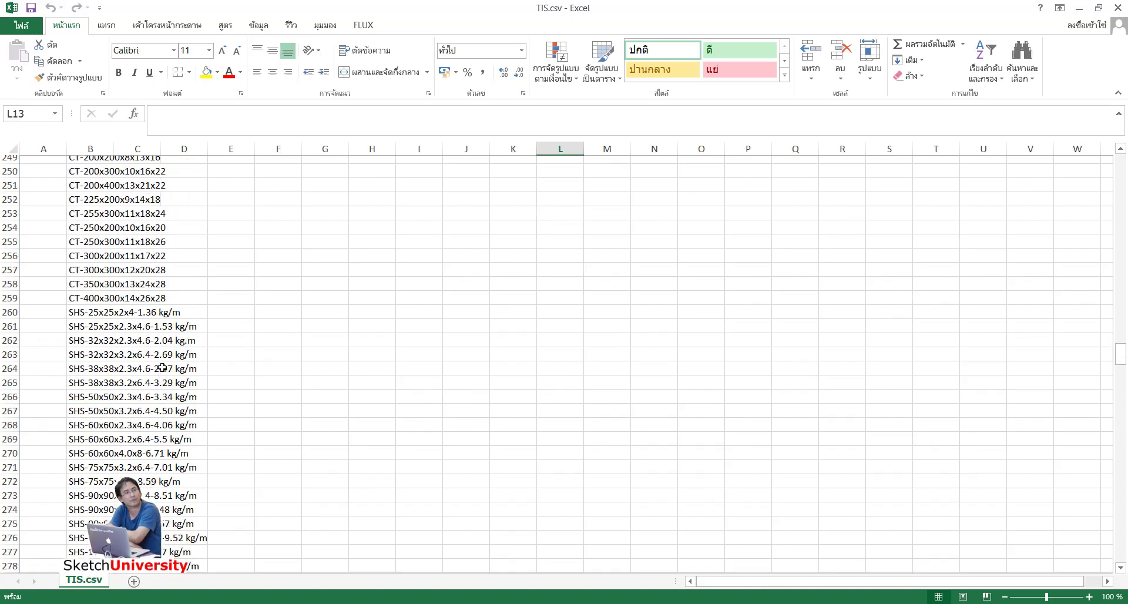
scroll(163, 367, up, 16)
scroll(162, 367, up, 12)
scroll(162, 367, up, 7)
scroll(162, 368, up, 11)
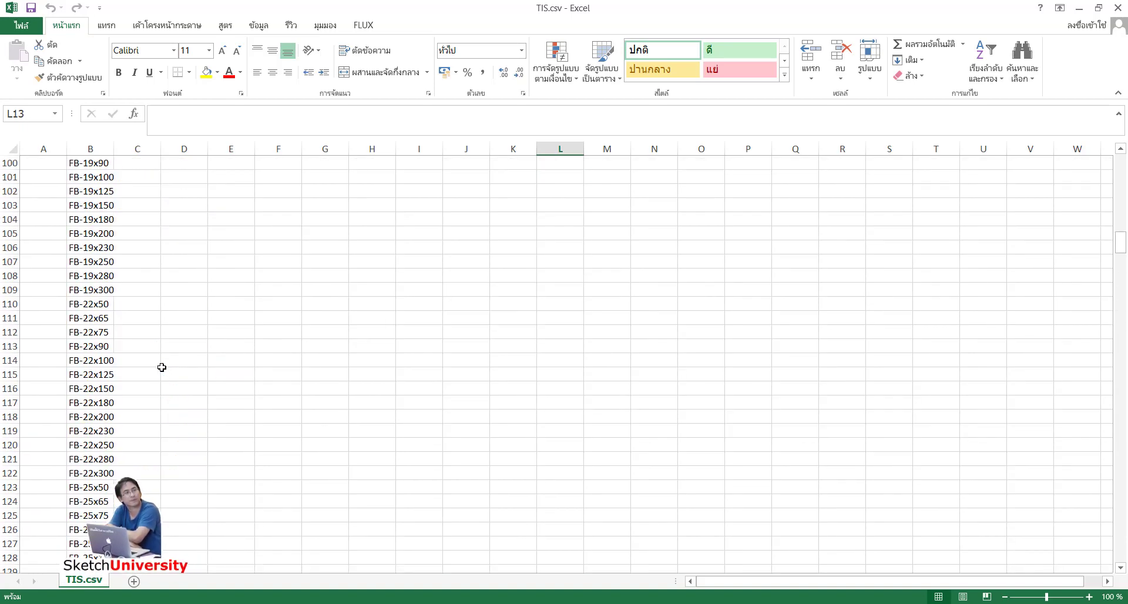
scroll(162, 367, up, 10)
scroll(162, 367, up, 12)
scroll(162, 367, up, 13)
scroll(162, 367, up, 1)
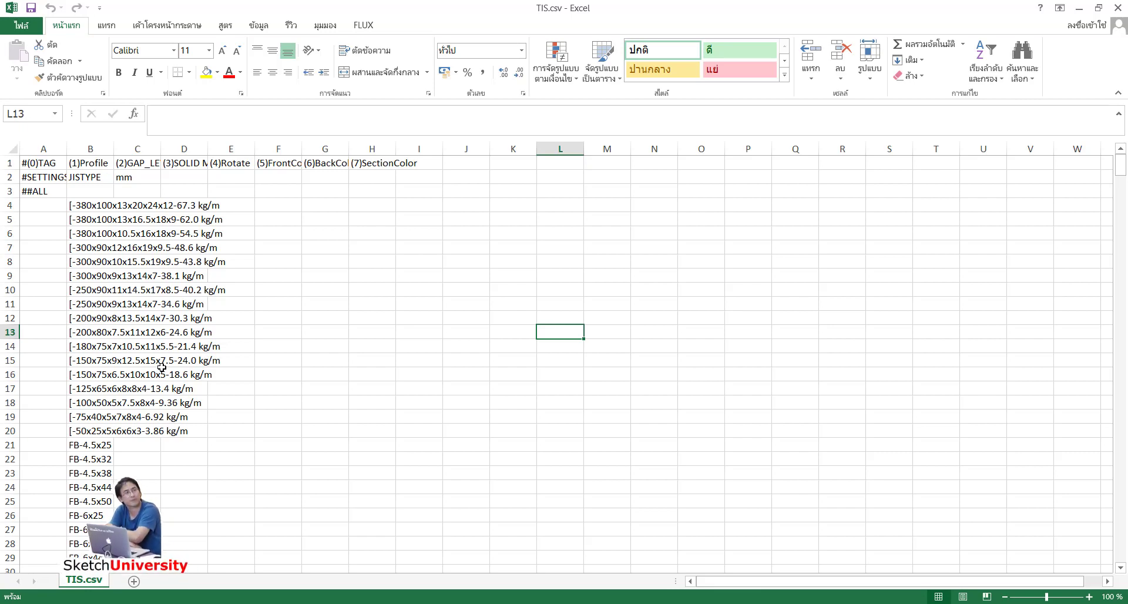
Step: Close Excel and load TIS.csv into the BST Table Editor
click(1118, 7)
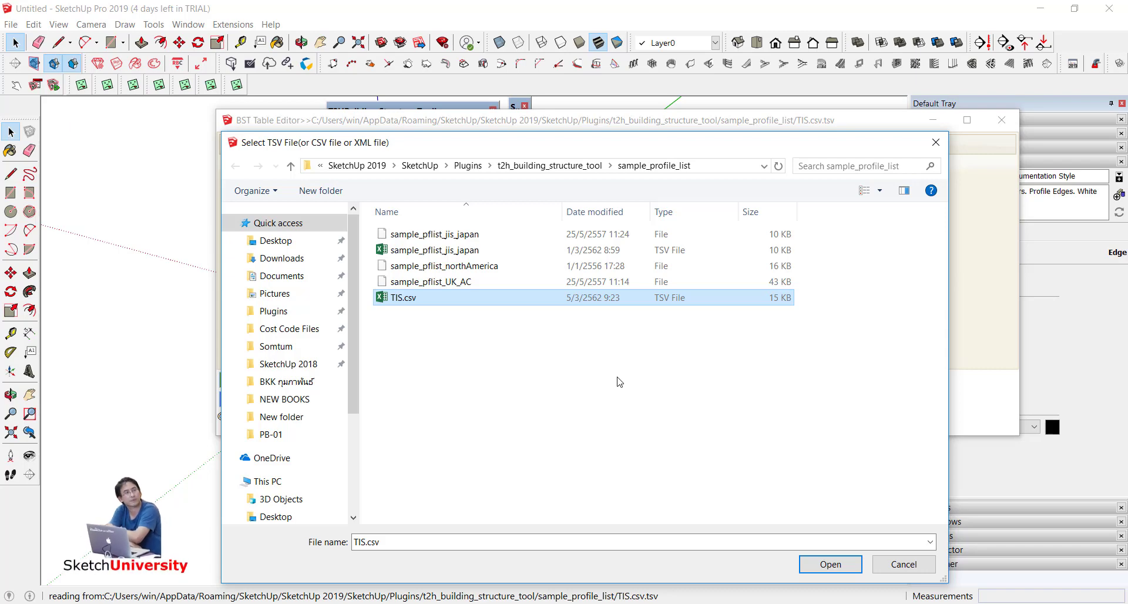
click(888, 565)
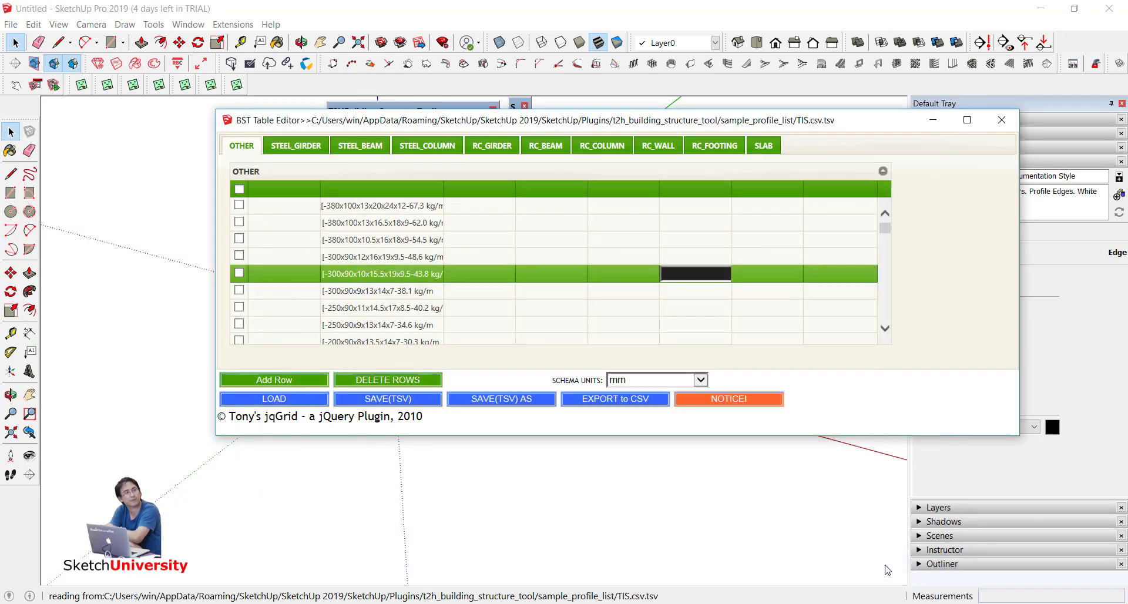
click(603, 453)
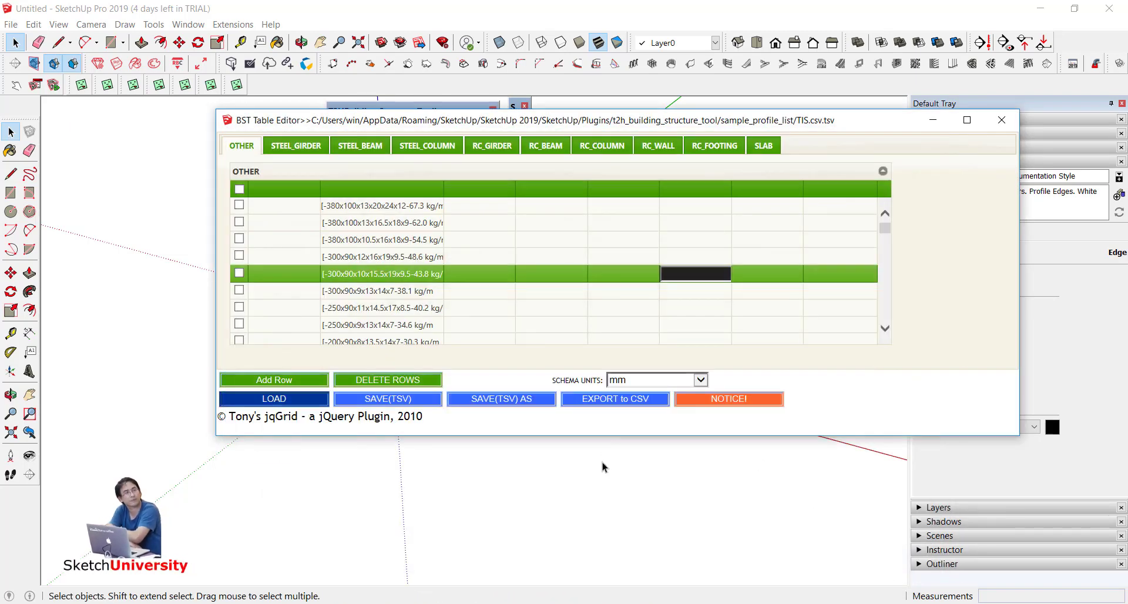
Step: Close the table editor, saving the profile table as TIS.csv.tsv
click(996, 131)
click(590, 311)
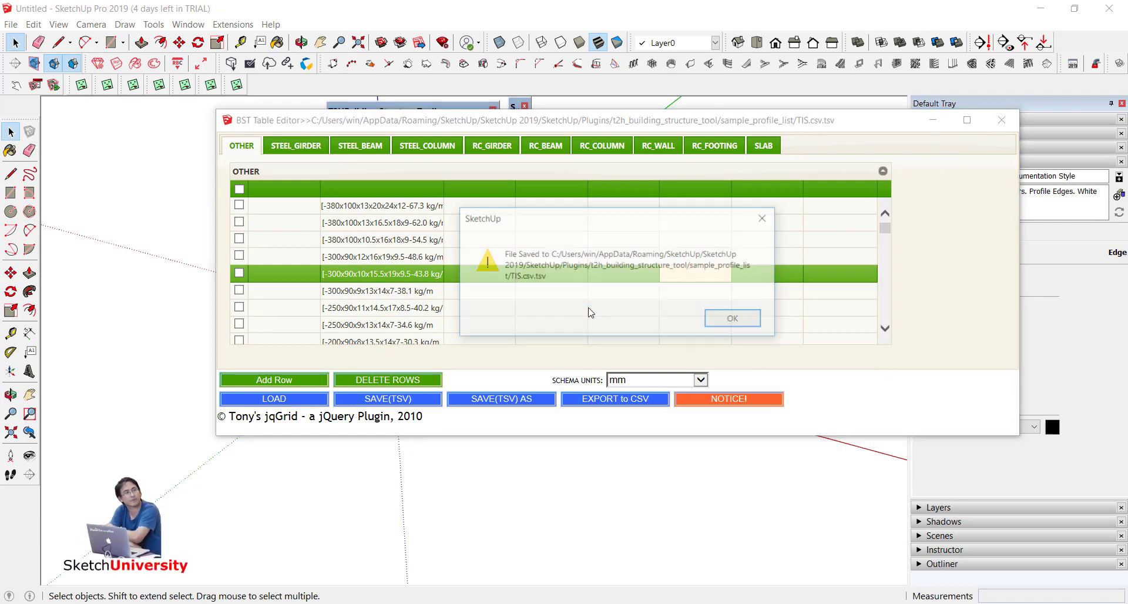
click(728, 318)
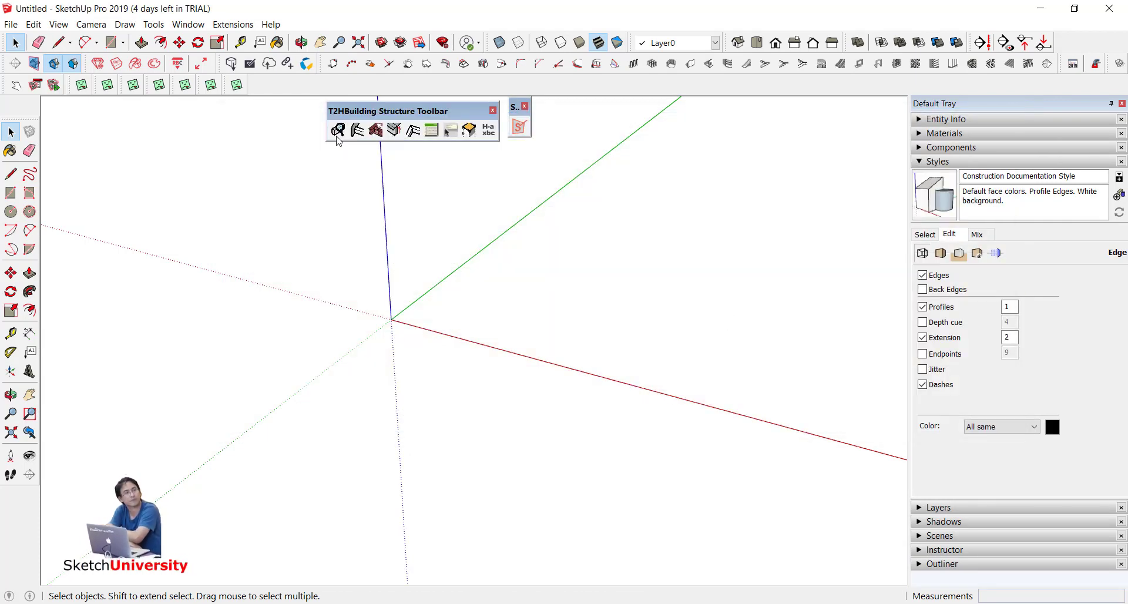
Step: Place three RC_COLUMN C1 RC-200x200 columns near the axis origin with BST Draw By Clicks
click(337, 137)
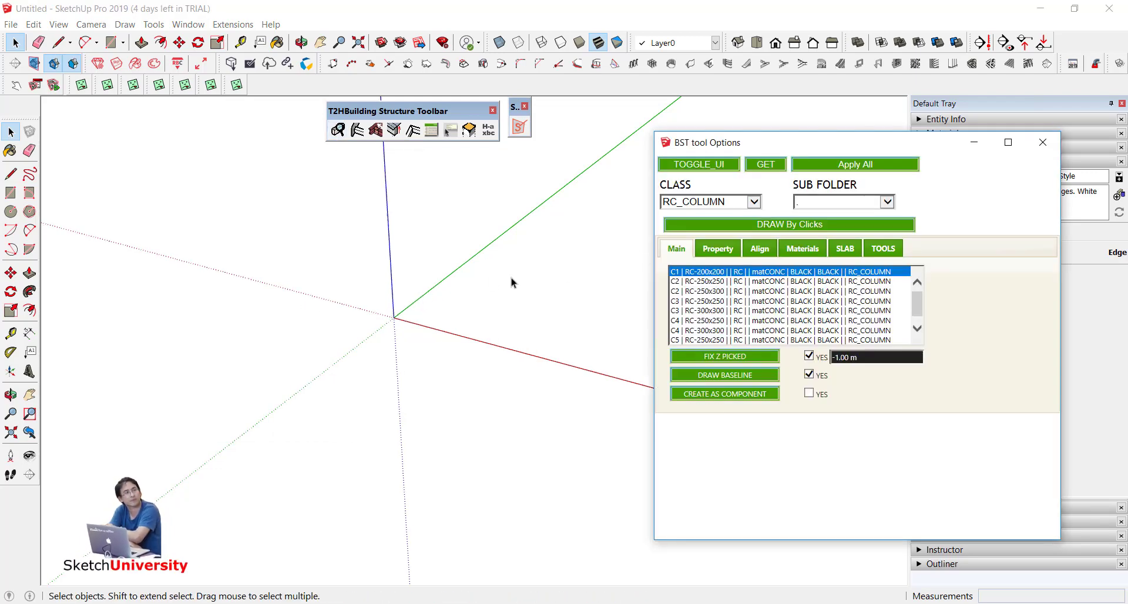
click(776, 230)
click(393, 318)
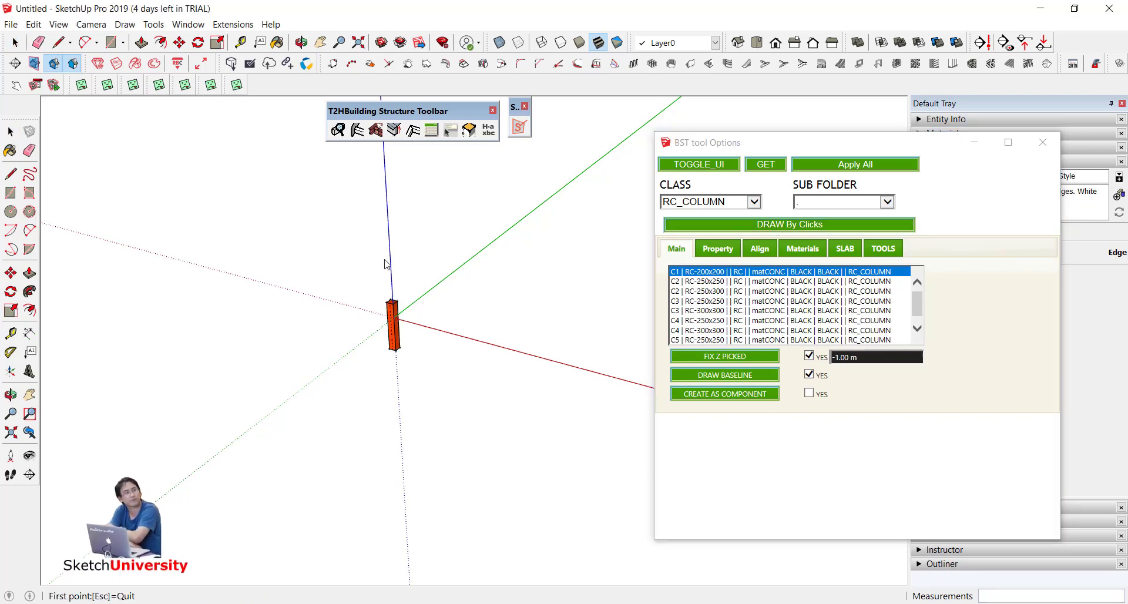
click(386, 264)
click(407, 292)
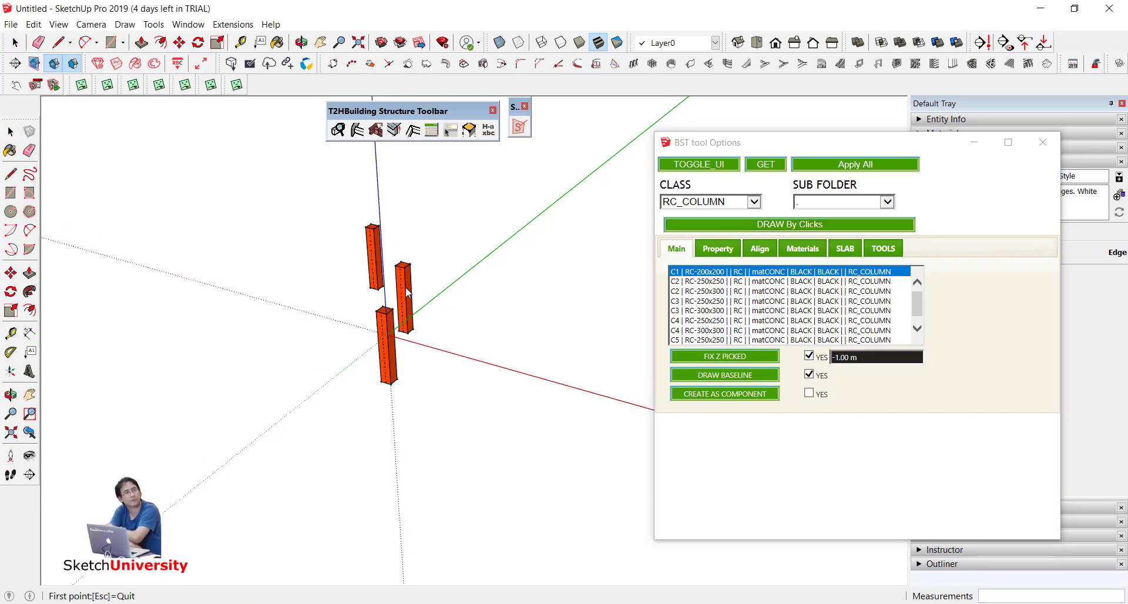
scroll(407, 292, up, 3)
key(Escape)
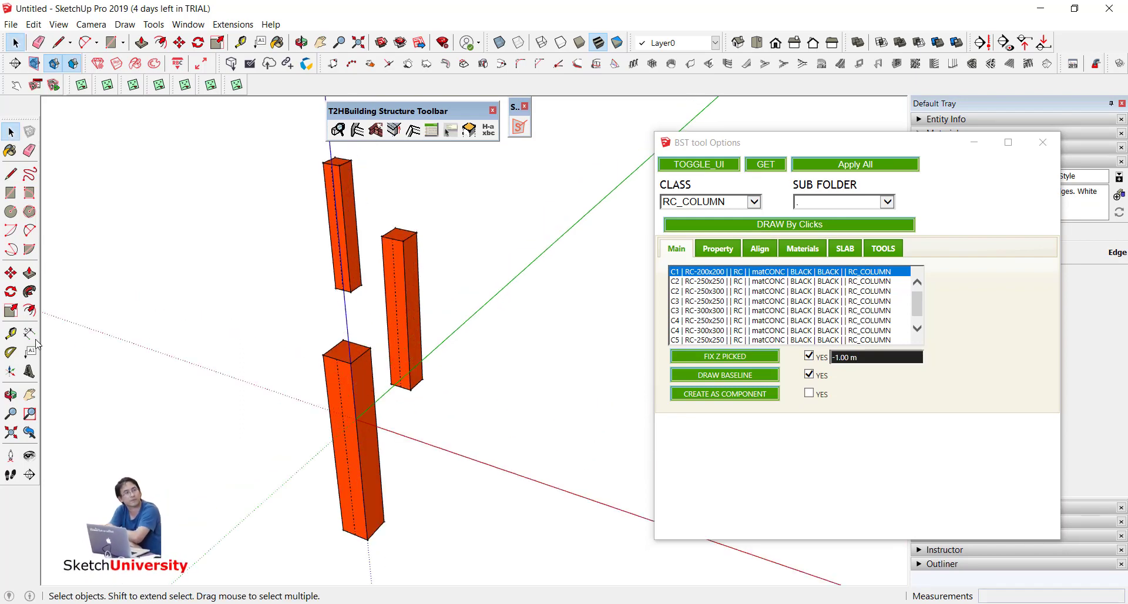
click(31, 351)
Step: Add C1|RC-200x200 leader labels to the upper, middle and lower columns
click(337, 238)
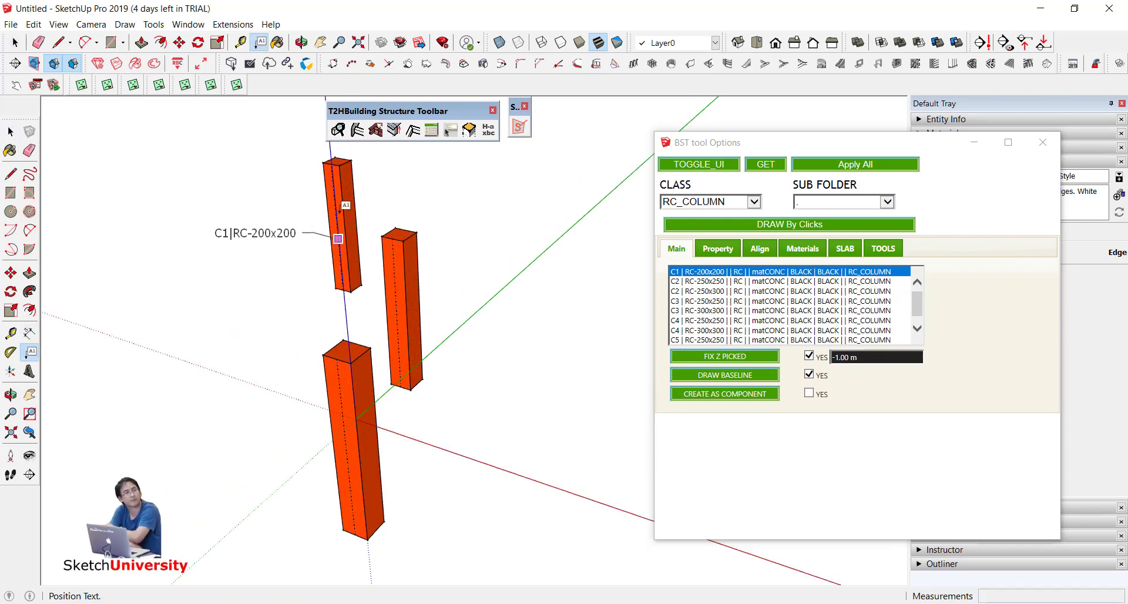
click(341, 207)
click(417, 322)
click(486, 295)
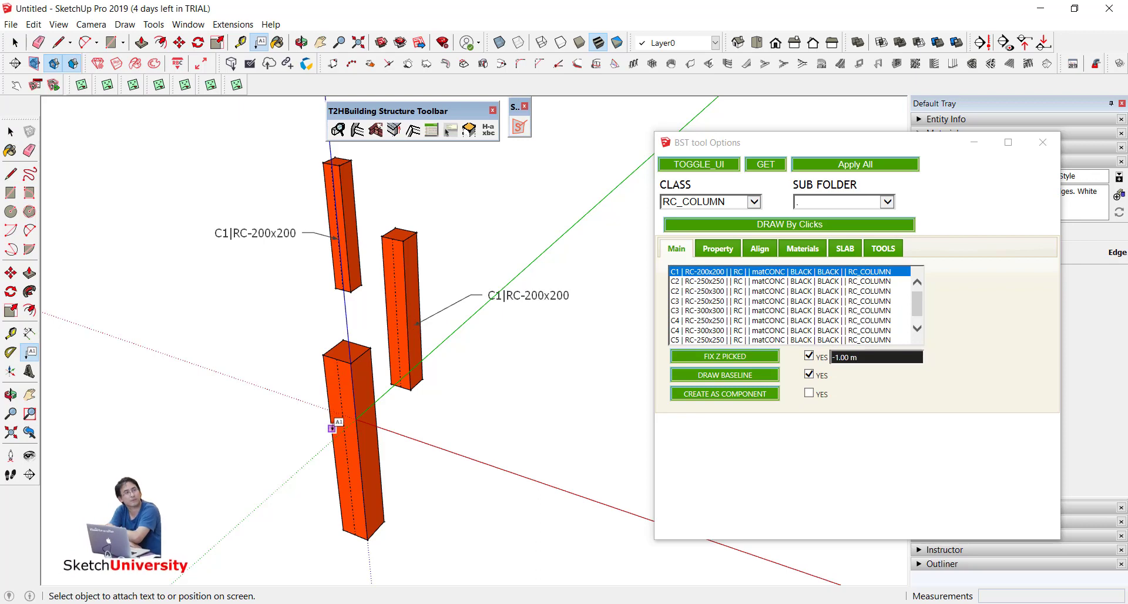
click(331, 428)
click(266, 445)
scroll(293, 379, down, 1)
key(space)
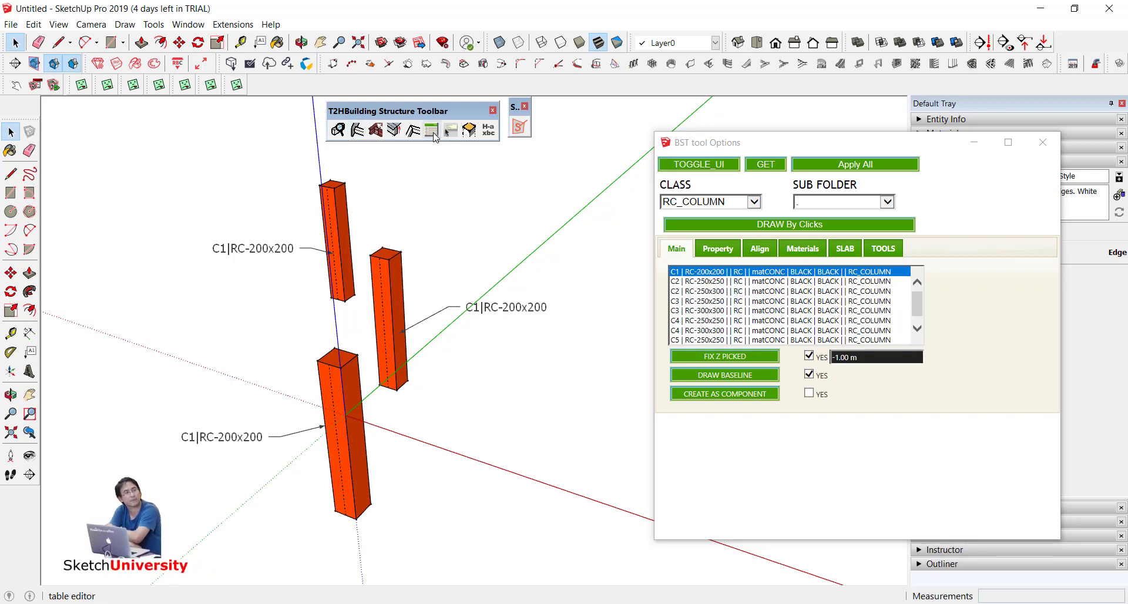
Step: Open and close the BST Table Editor without saving the profile table
click(431, 129)
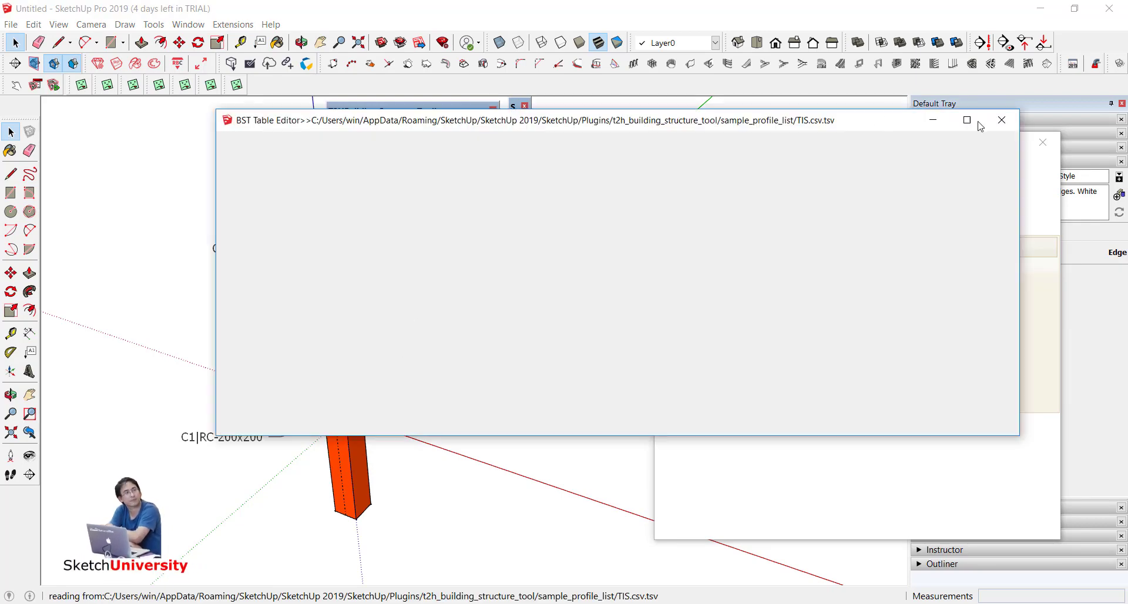
click(1000, 122)
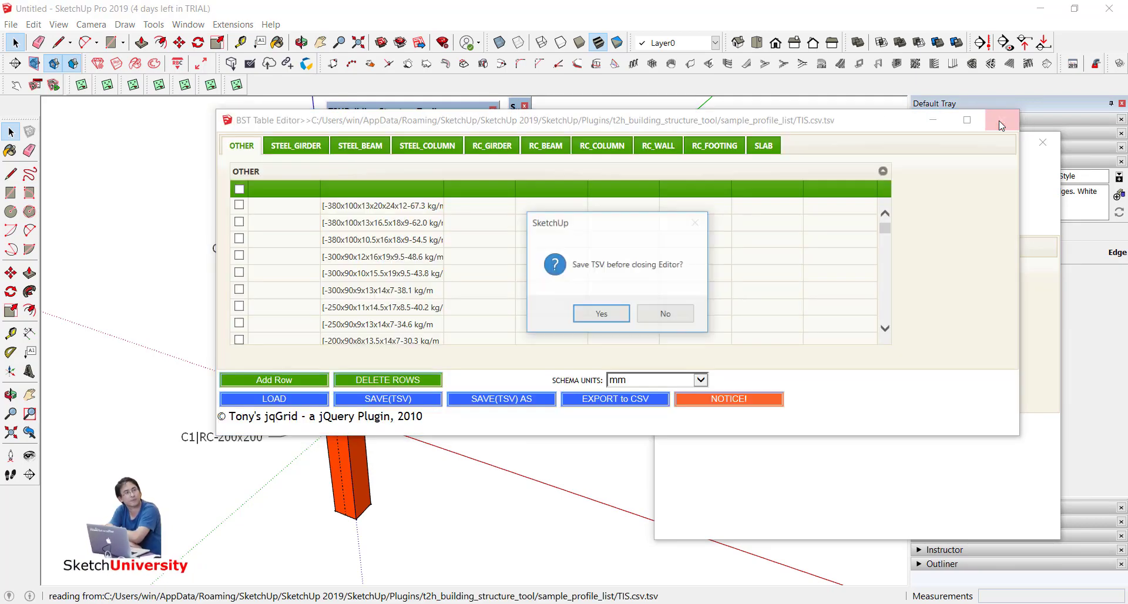
click(669, 315)
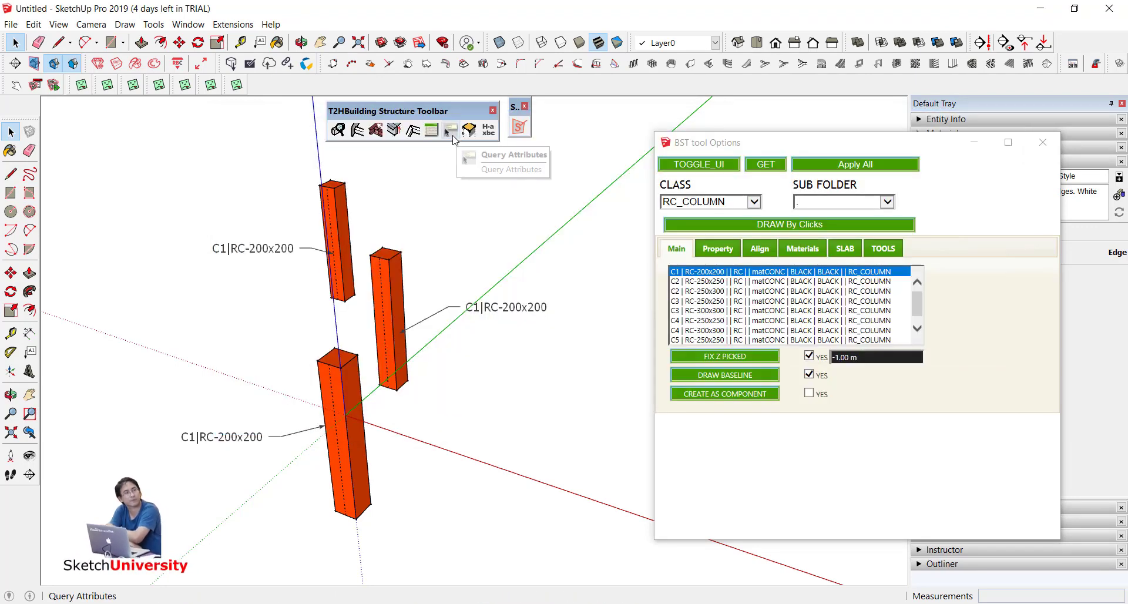
Step: Query a column's BEAM_SPECS attributes: RC_COLUMN class, 1.40 m height, RC-200x200 profile
click(451, 130)
click(402, 291)
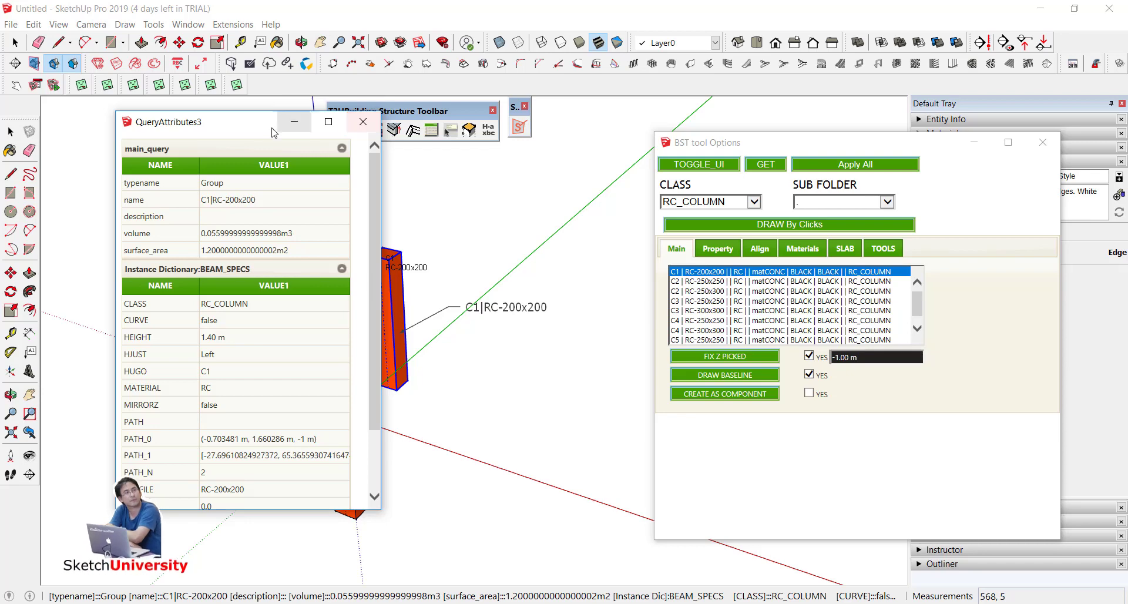
drag(275, 122, 650, 156)
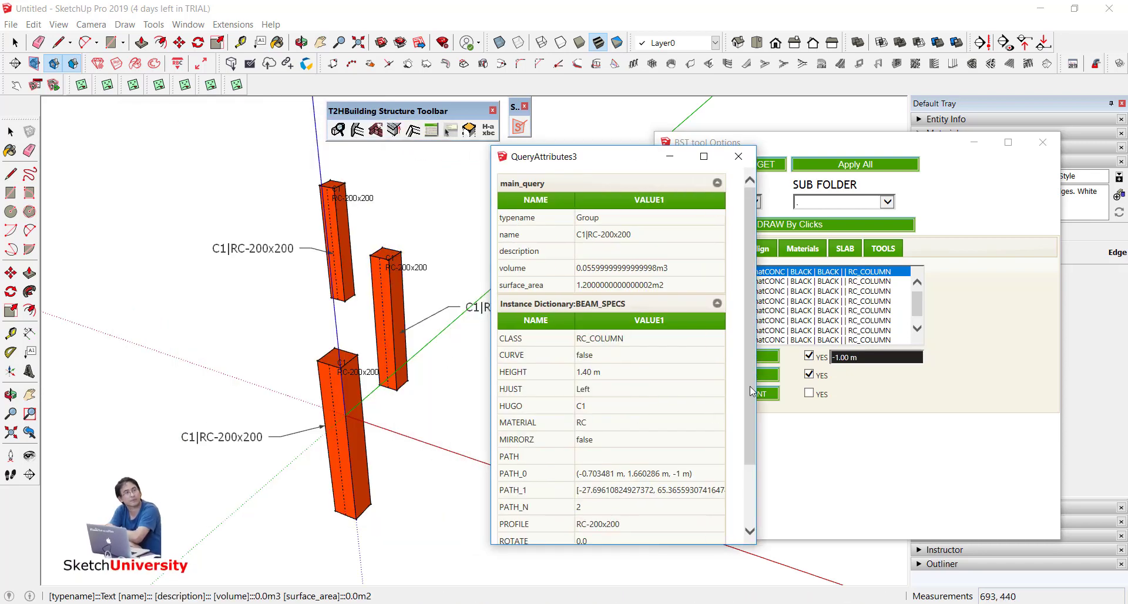
drag(757, 383, 841, 382)
scroll(676, 382, down, 3)
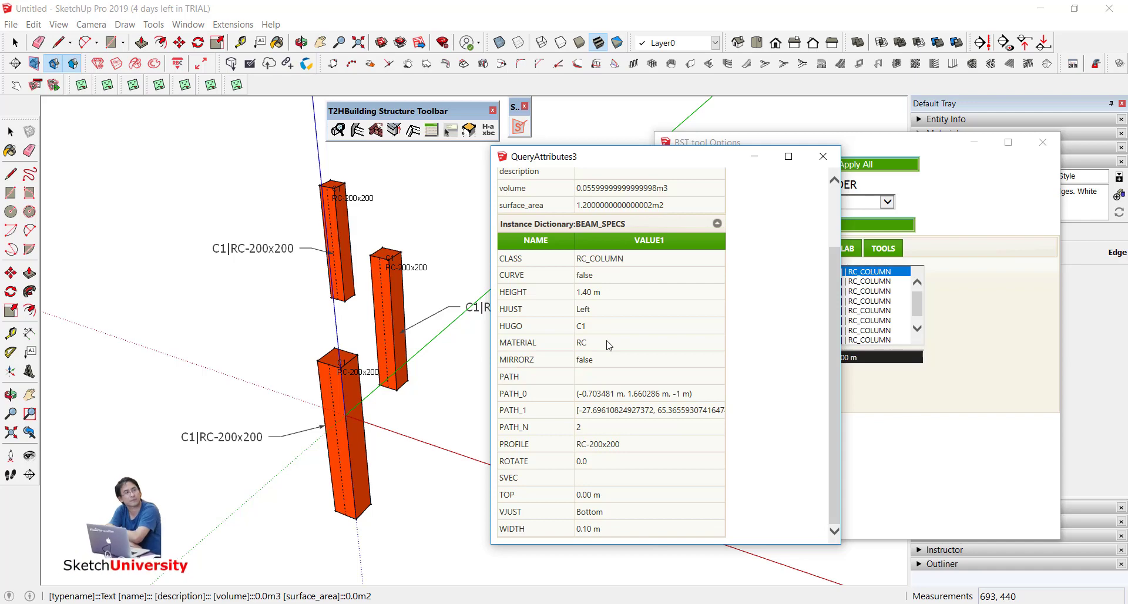
Step: Close the QueryAttributes3 listing and return to selecting
click(823, 156)
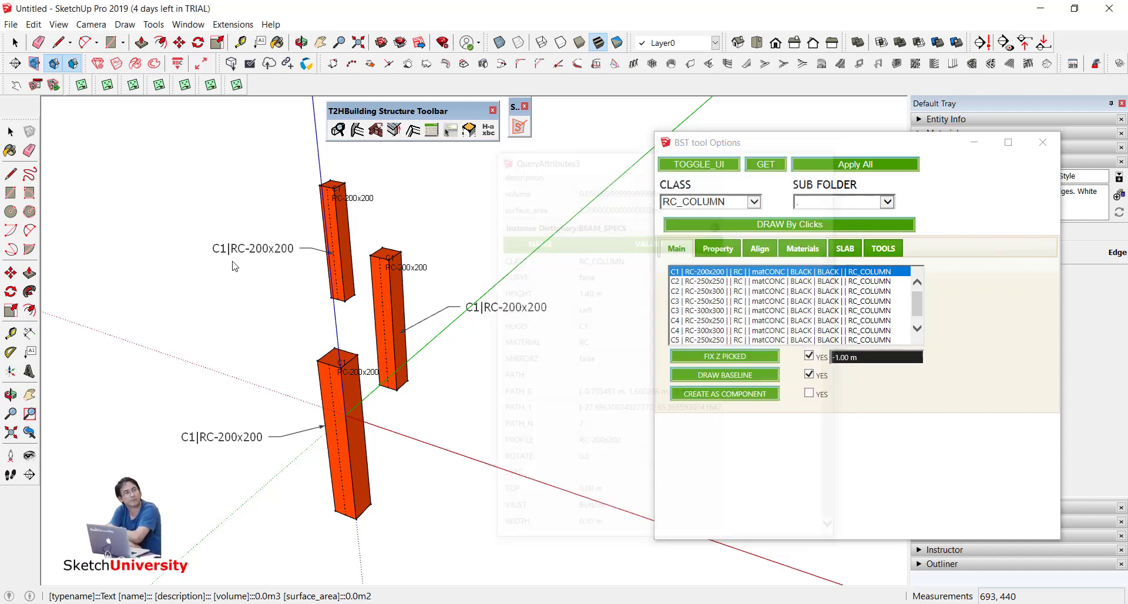
scroll(278, 305, down, 1)
key(space)
scroll(470, 368, up, 2)
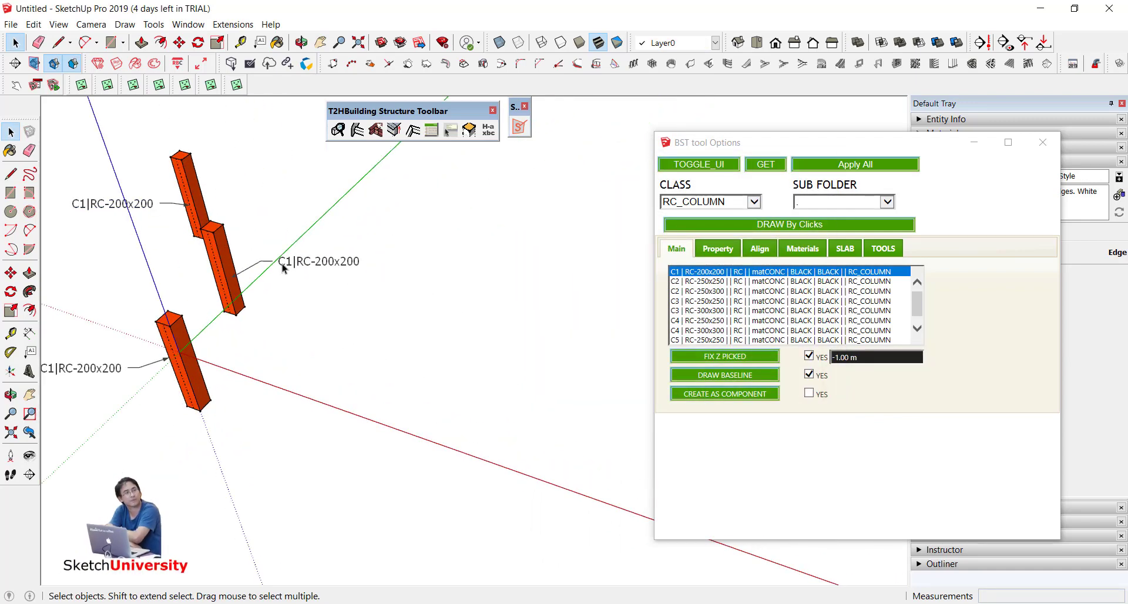
scroll(426, 369, up, 2)
Step: Draw two thin rectangles meeting at a corner as an L-shaped footprint beside the columns
key(r)
click(277, 315)
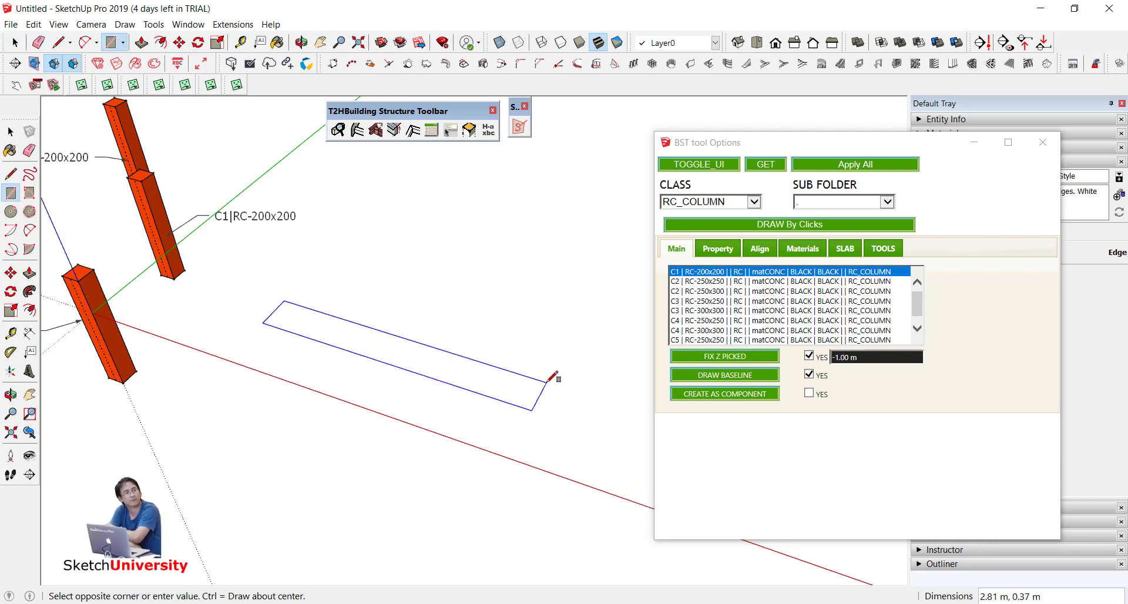
click(546, 385)
scroll(475, 336, down, 1)
scroll(470, 339, up, 1)
click(513, 387)
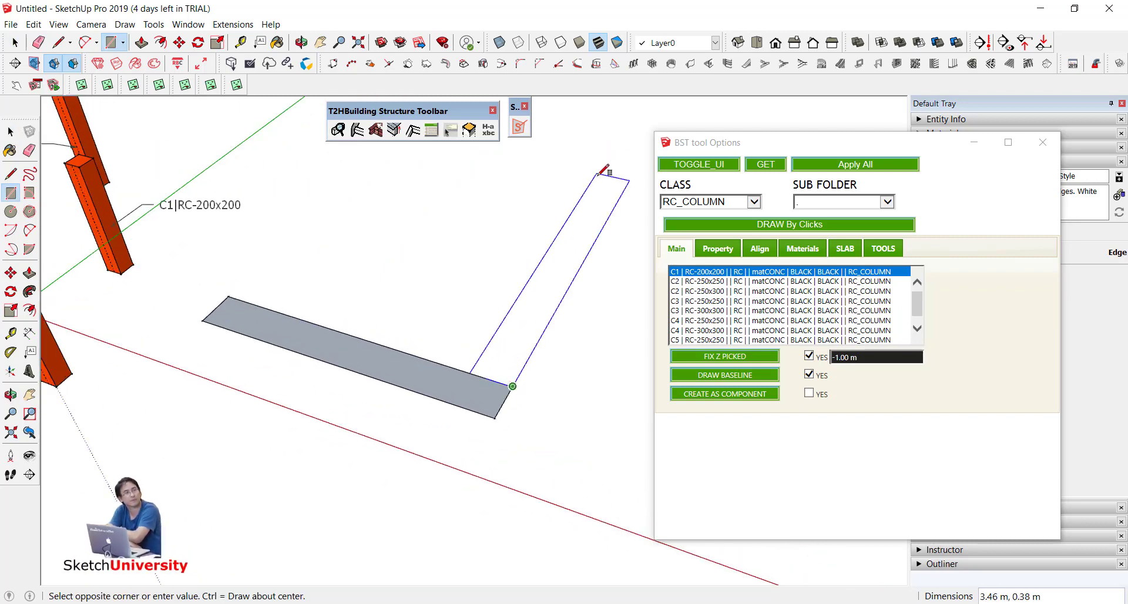
click(596, 175)
key(space)
scroll(491, 309, up, 2)
middle_drag(491, 310, 429, 272)
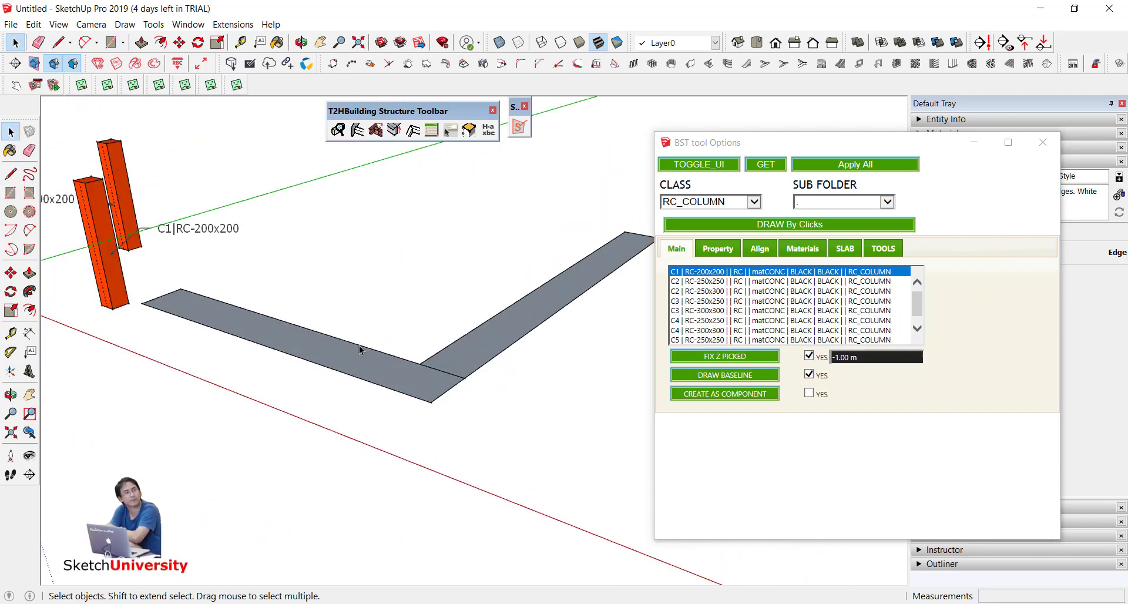
middle_drag(344, 348, 353, 368)
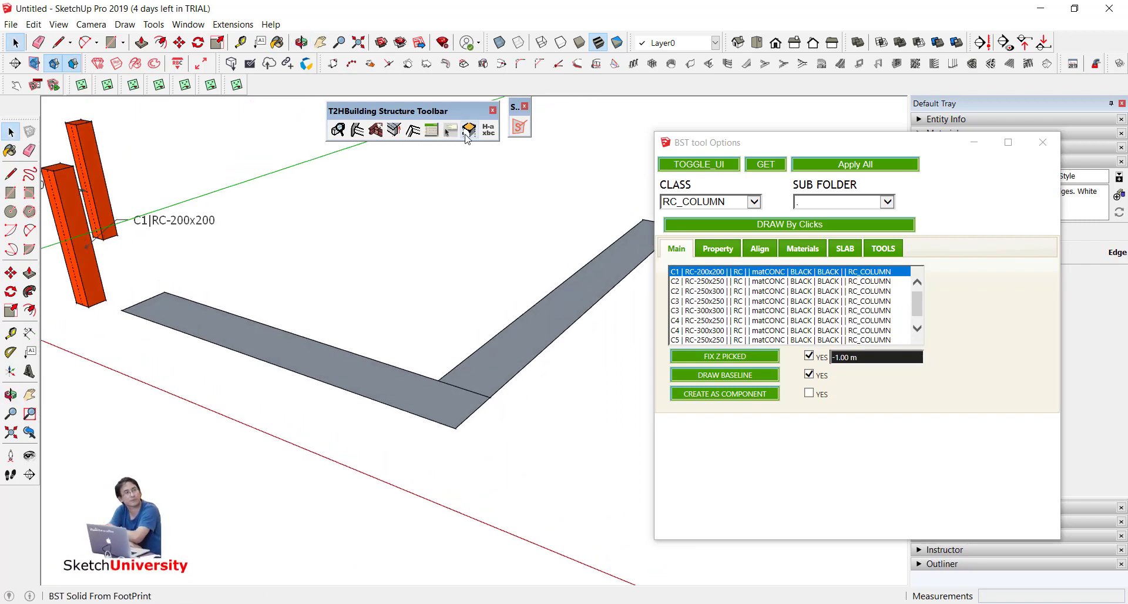
Step: Extrude the left footprint leg into a 1.00 m RC_GIRDER solid
click(346, 373)
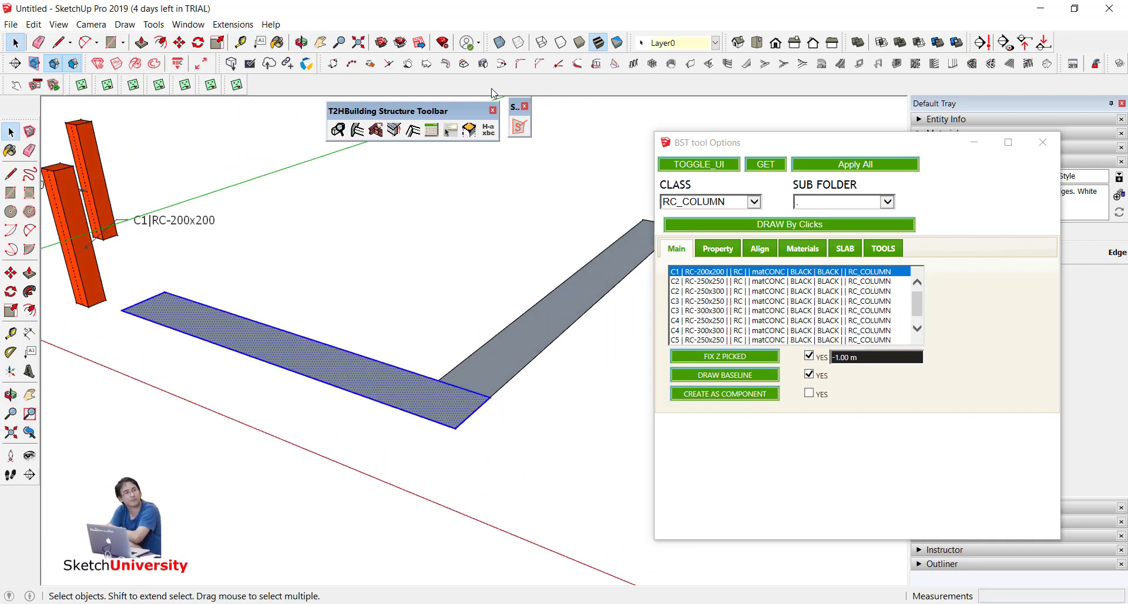
click(472, 130)
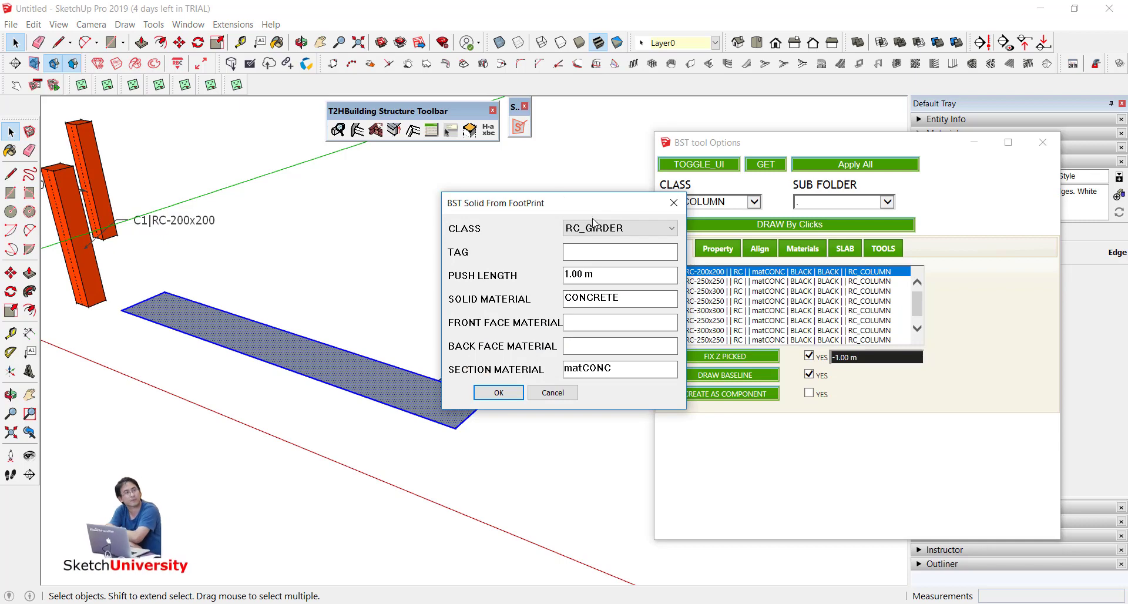
click(498, 392)
scroll(476, 339, down, 2)
Step: Extrude the second footprint leg into a 1.00 m RC_GIRDER solid too
double_click(488, 331)
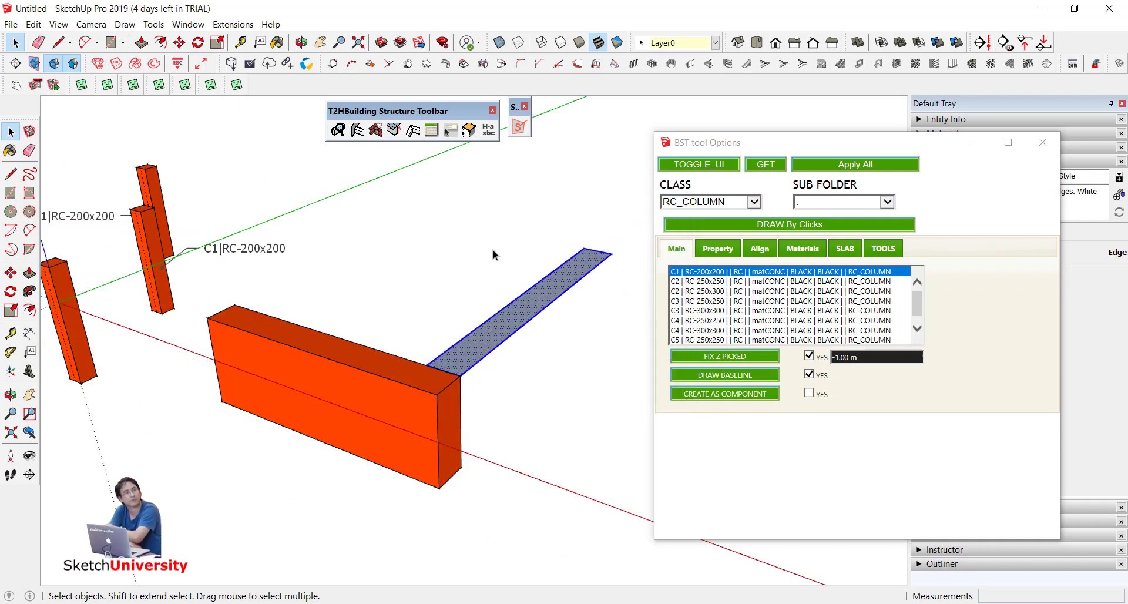
click(469, 130)
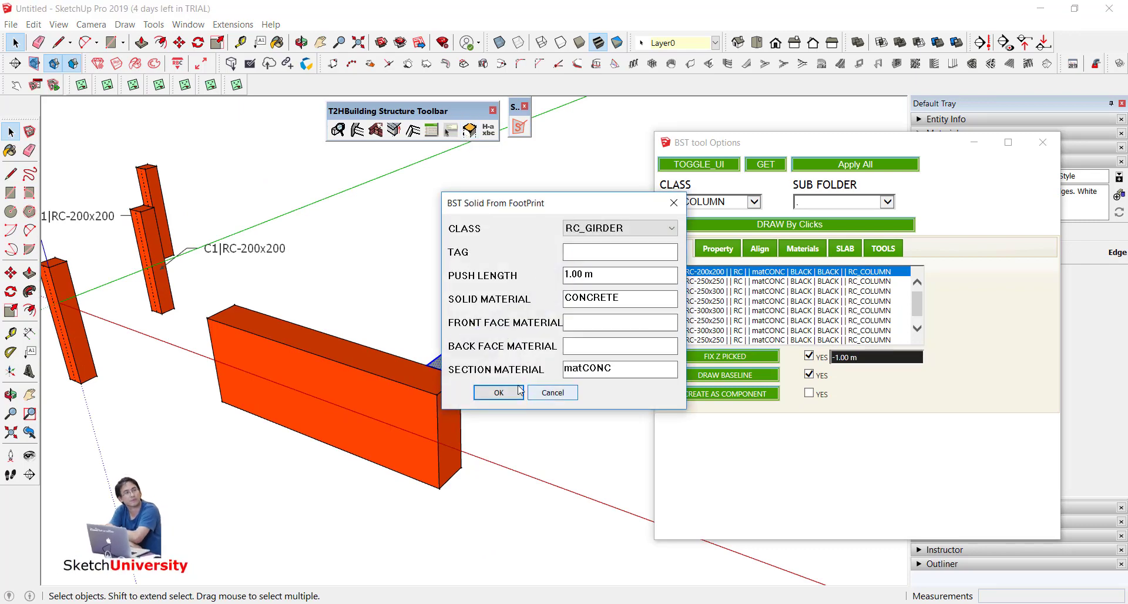
click(577, 393)
key(space)
scroll(470, 323, down, 2)
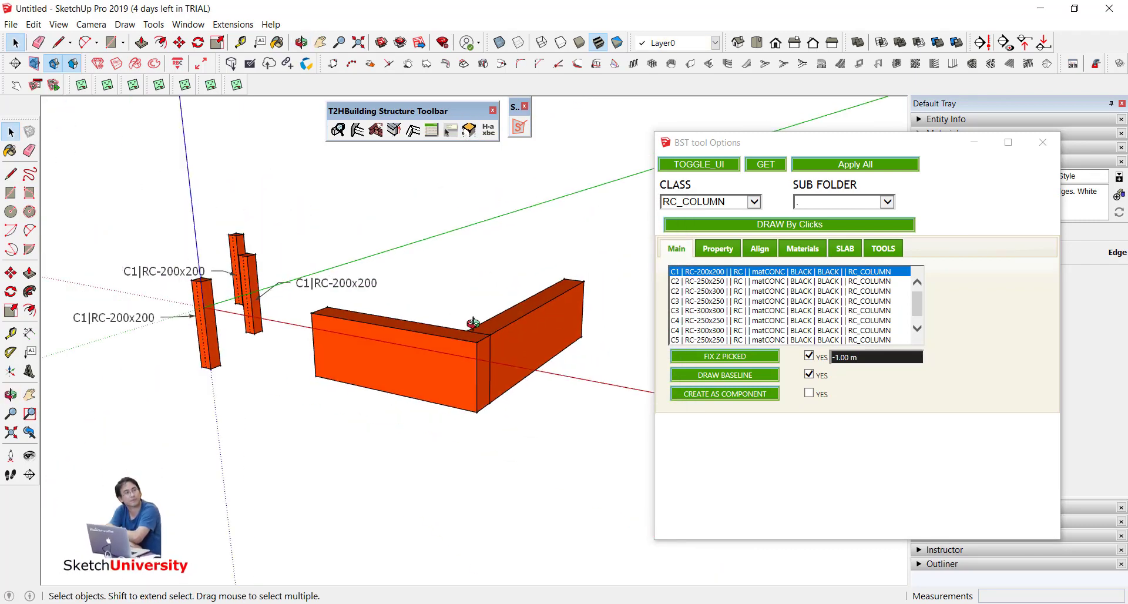
middle_drag(474, 322, 416, 322)
scroll(414, 327, up, 3)
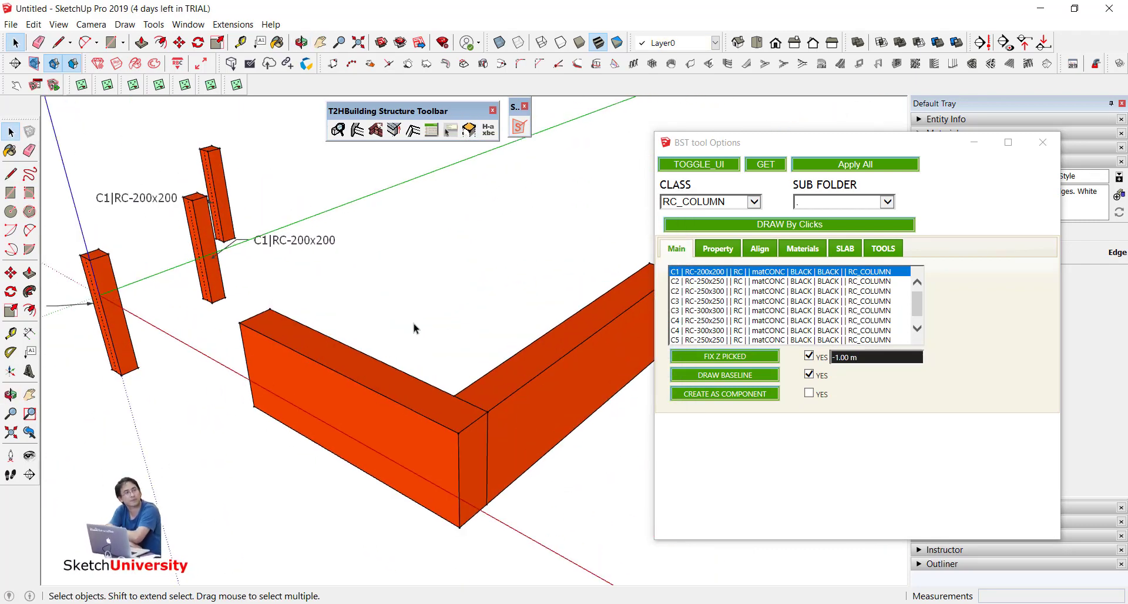